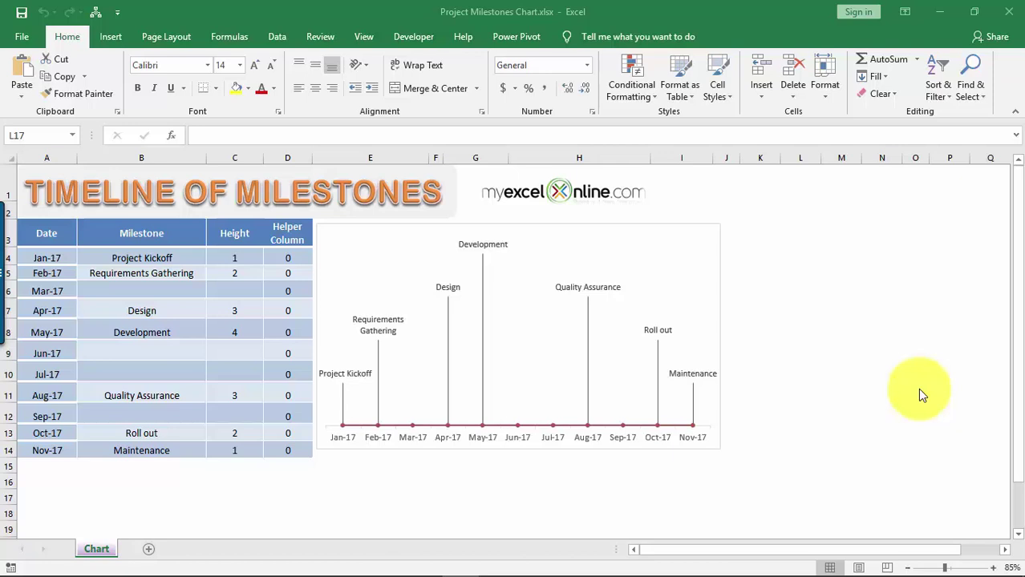
- Delete the finished timeline chart and begin selecting the Date column A3:A14
left_click(679, 245)
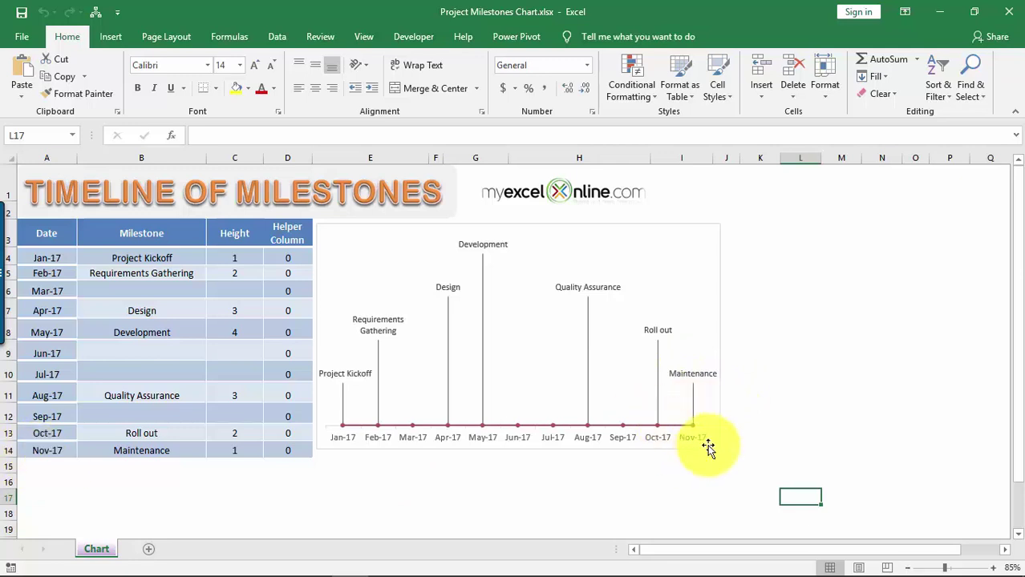
left_click(599, 232)
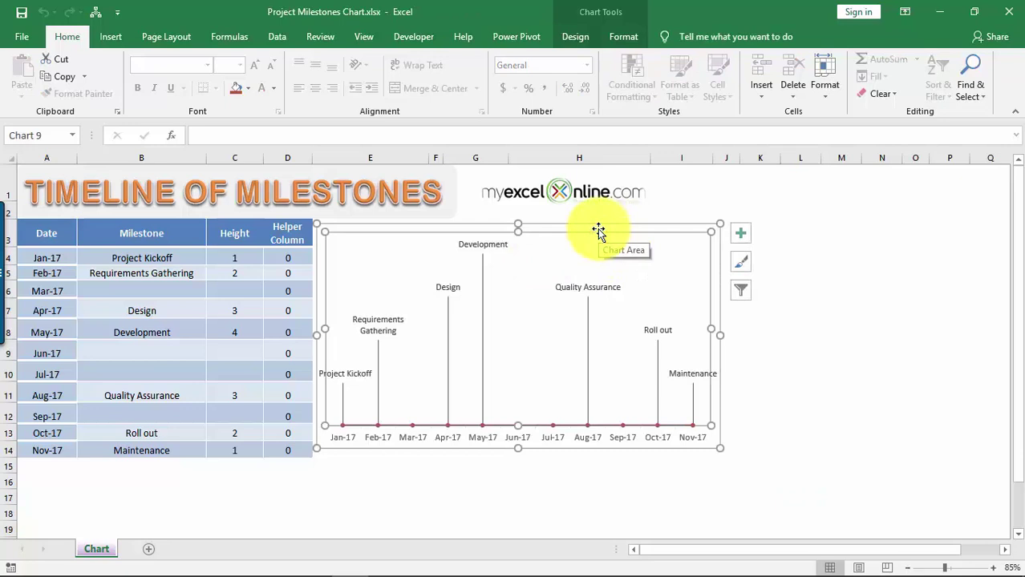
key("Delete")
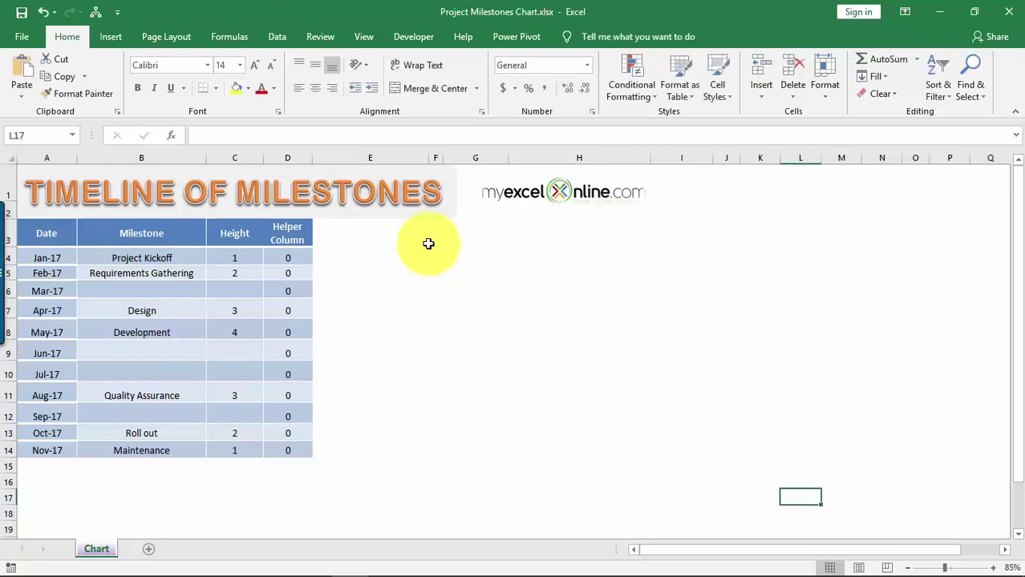
left_click_drag(36, 243, 57, 448)
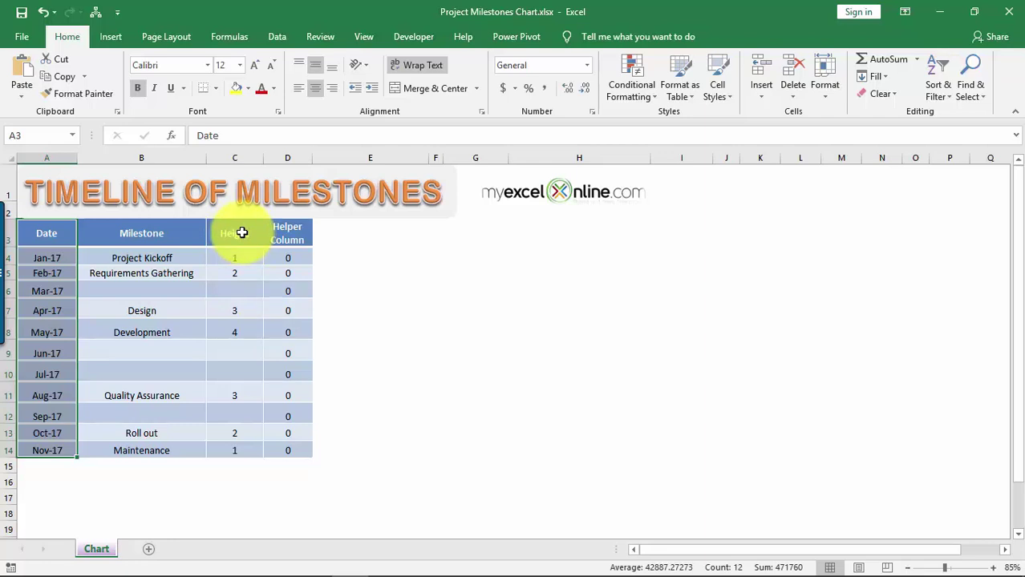
- Insert a Line with Markers chart plotting Height and Helper Column (C3:D14) against dates A3:A14
left_click_drag(241, 234, 276, 445)
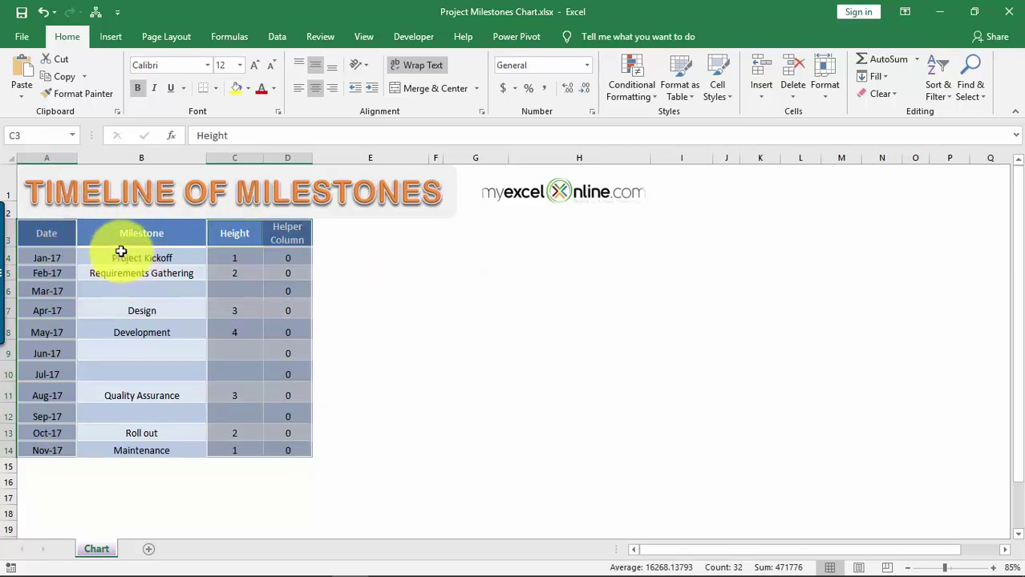
left_click(107, 36)
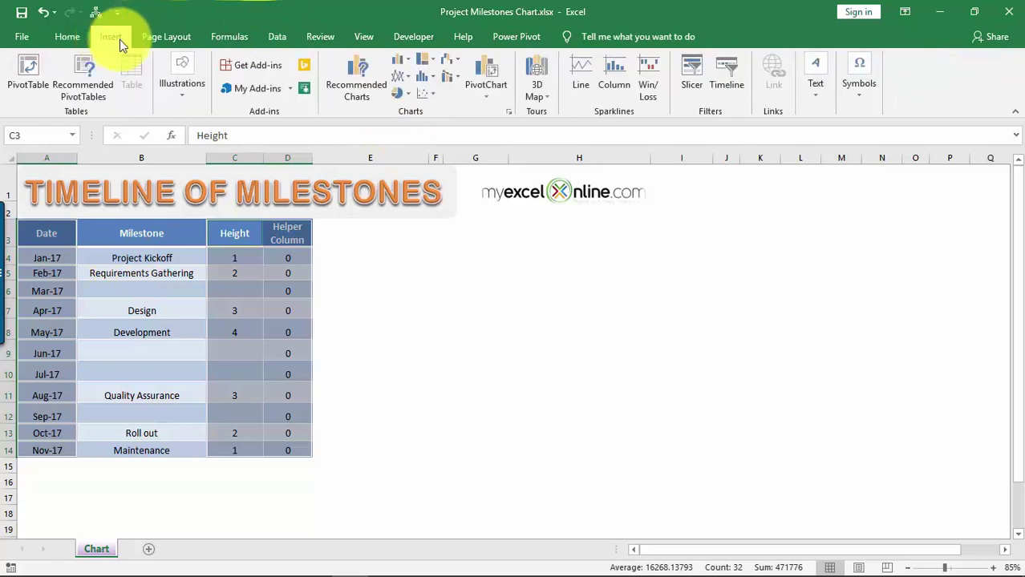
left_click(386, 99)
left_click_drag(417, 78, 497, 133)
left_click(447, 149)
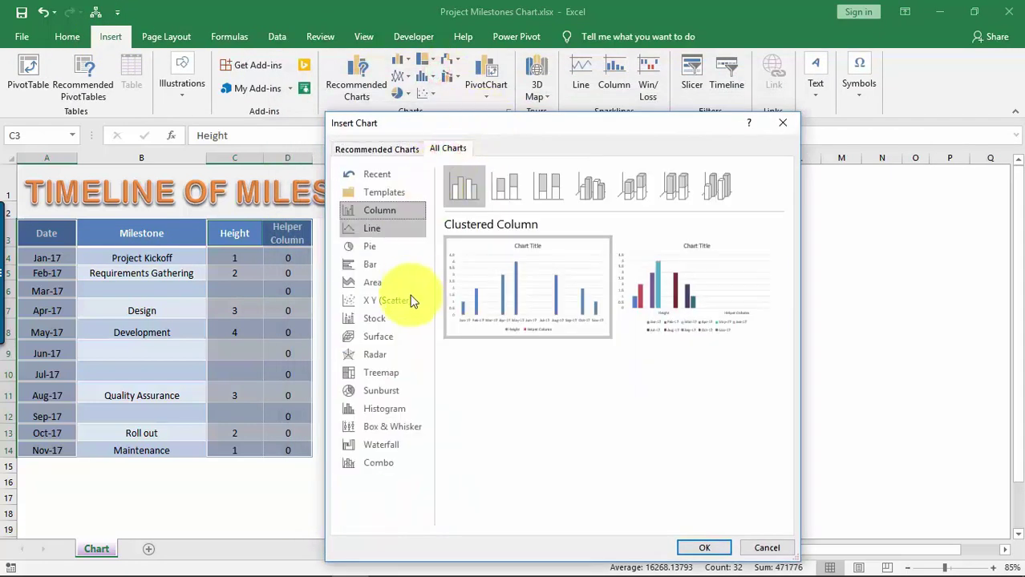
left_click(394, 231)
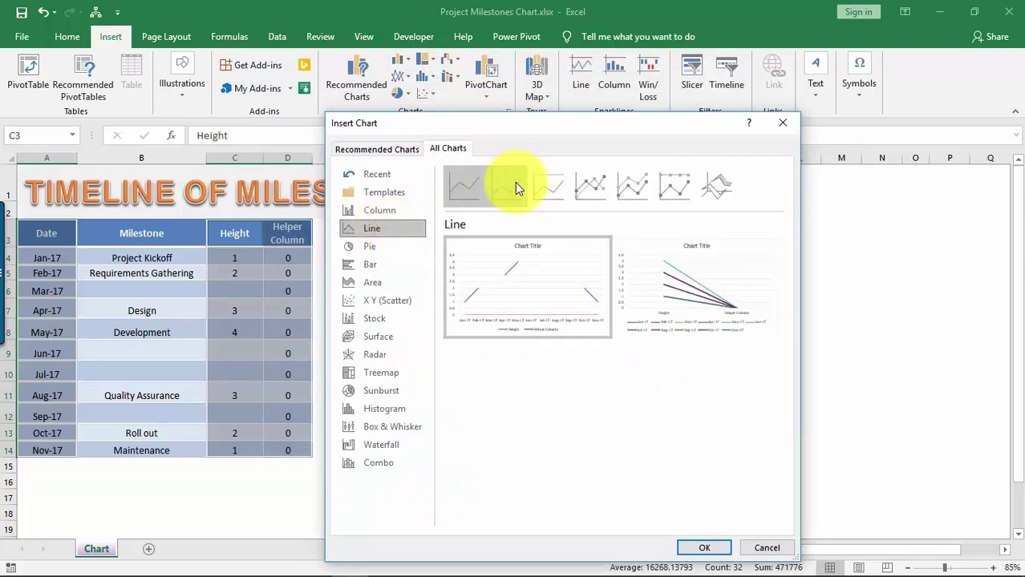
left_click(598, 189)
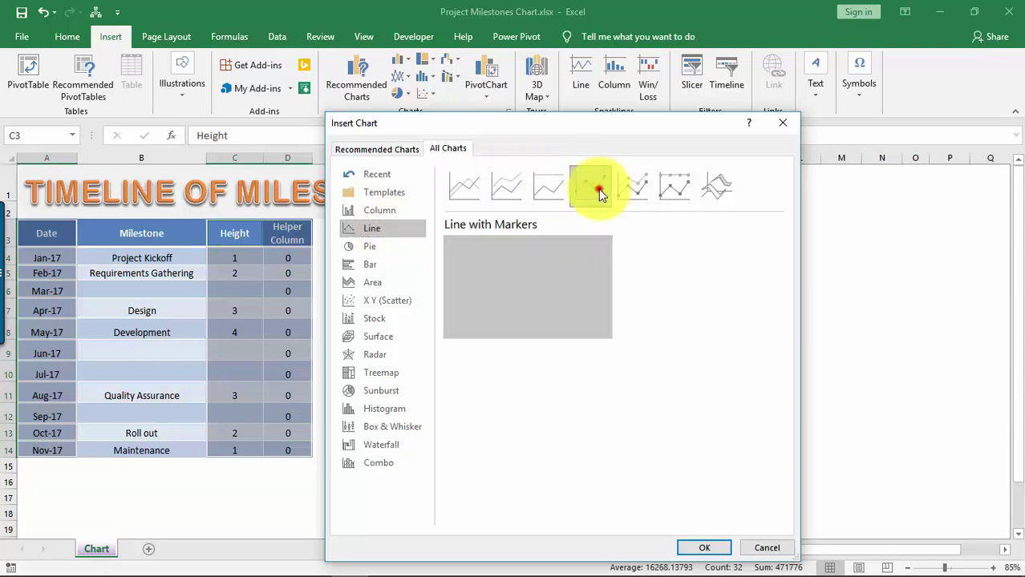
left_click(539, 286)
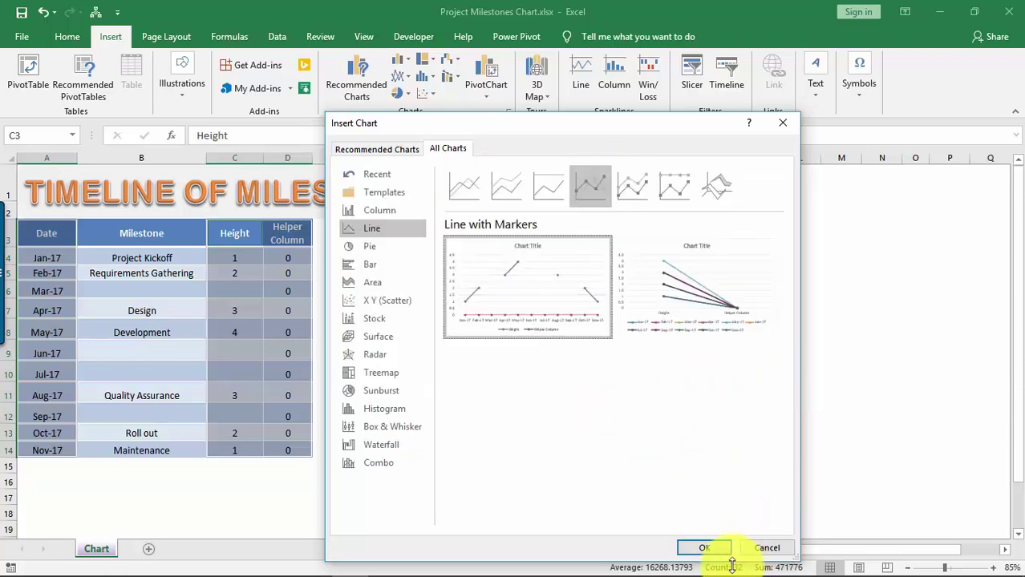
left_click(704, 548)
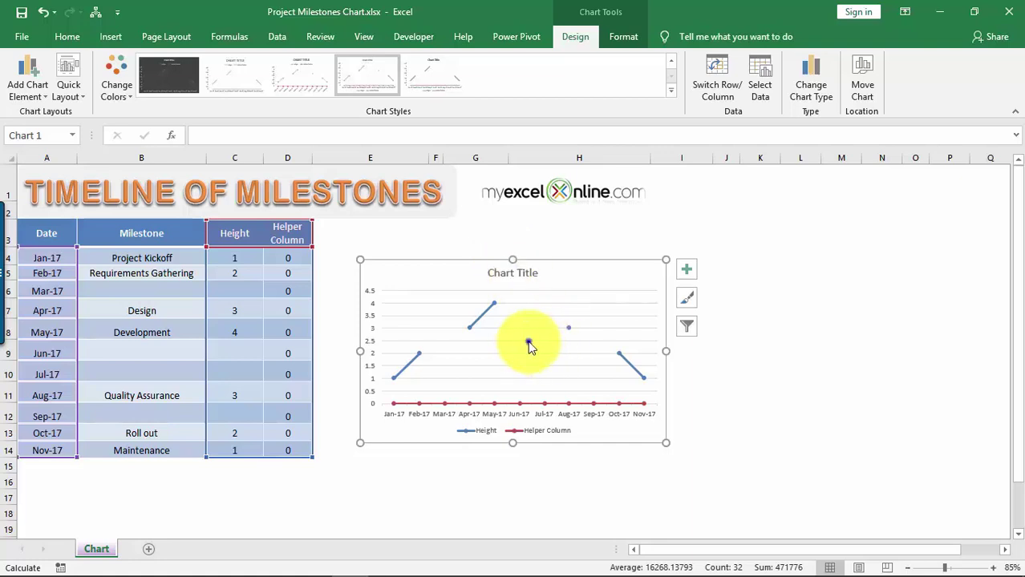
- In Select Data, move the Helper Column series above Height
right_click(527, 343)
left_click(571, 408)
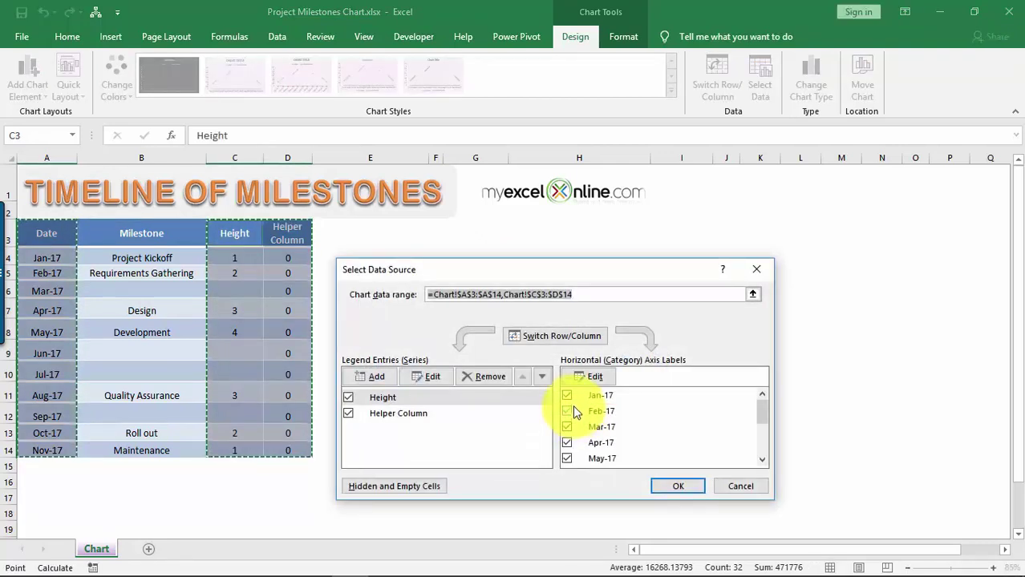
left_click(418, 414)
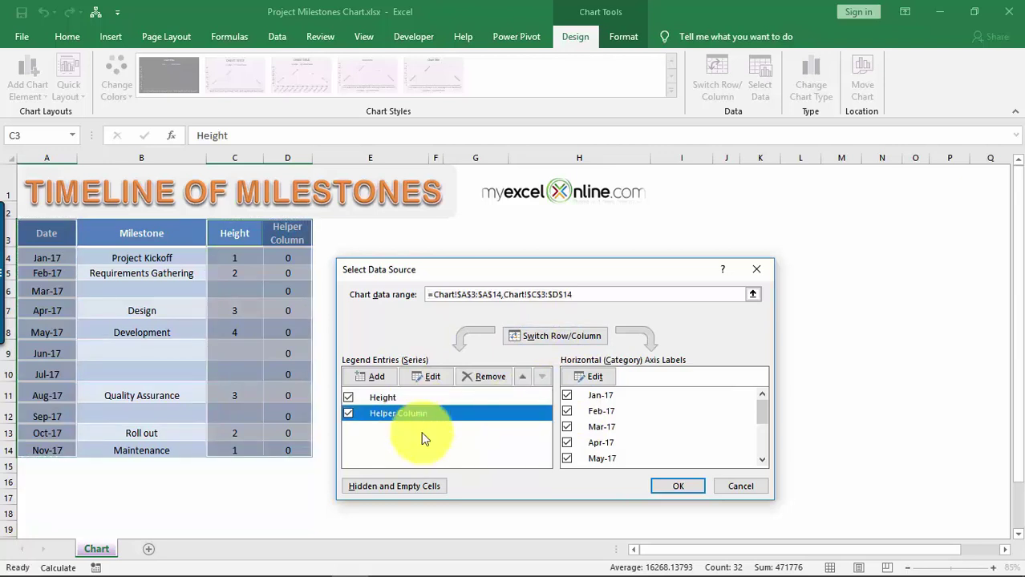
left_click(522, 379)
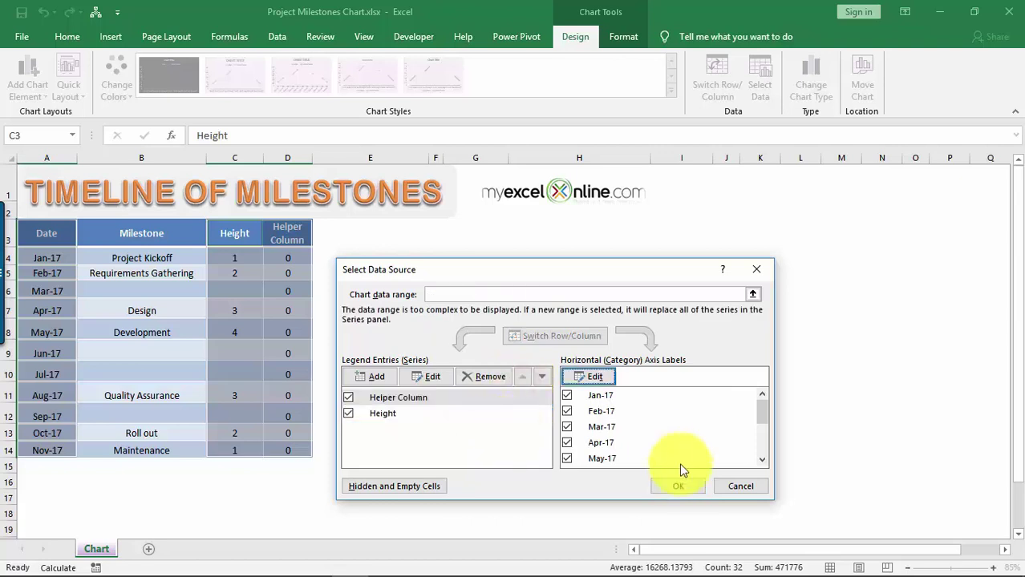
left_click(681, 487)
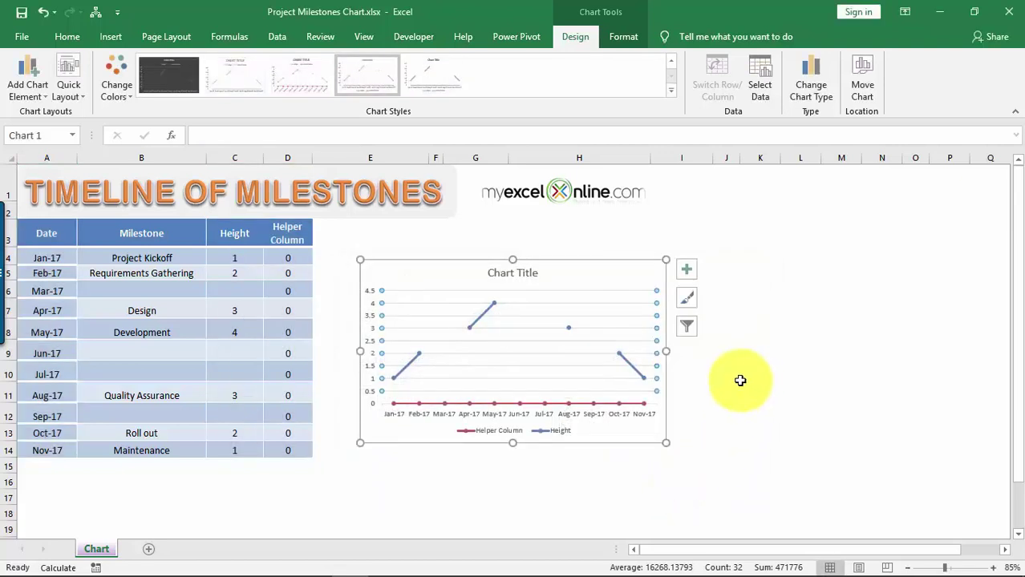
- Make Height a Clustered Column on the Secondary Axis, keeping Helper Column as Line with Markers
left_click(478, 313)
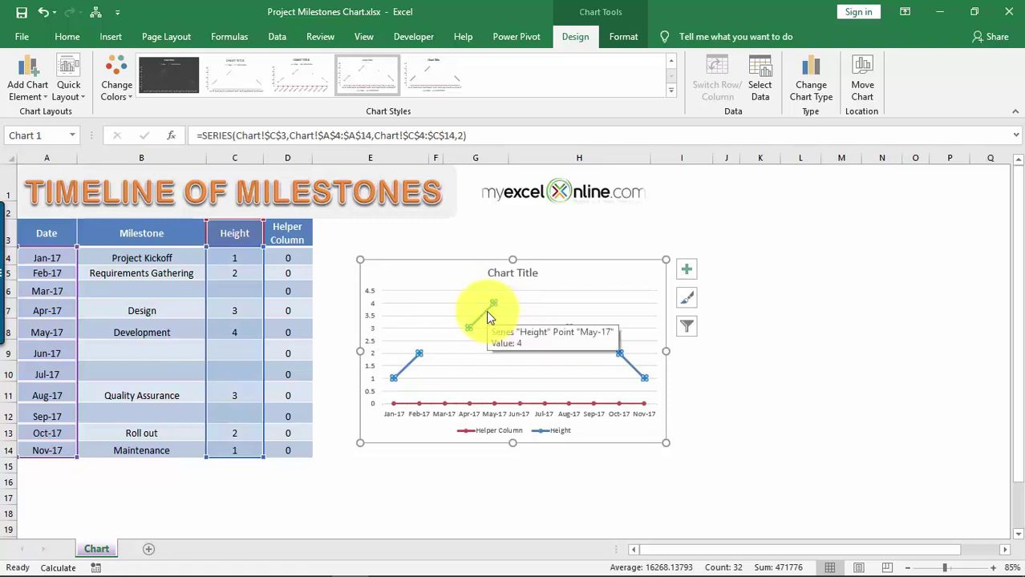
right_click(487, 318)
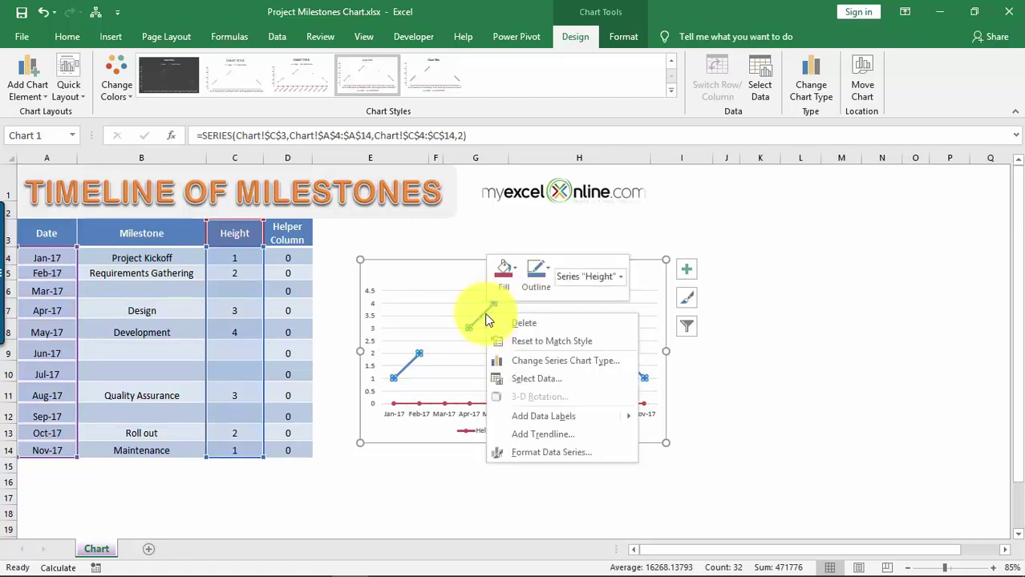
left_click(540, 360)
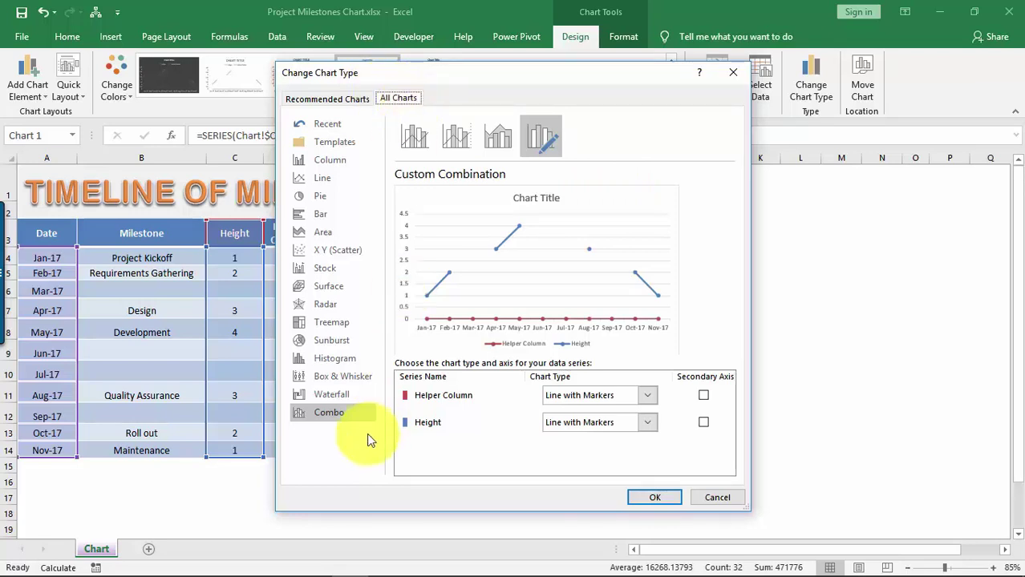
left_click(341, 412)
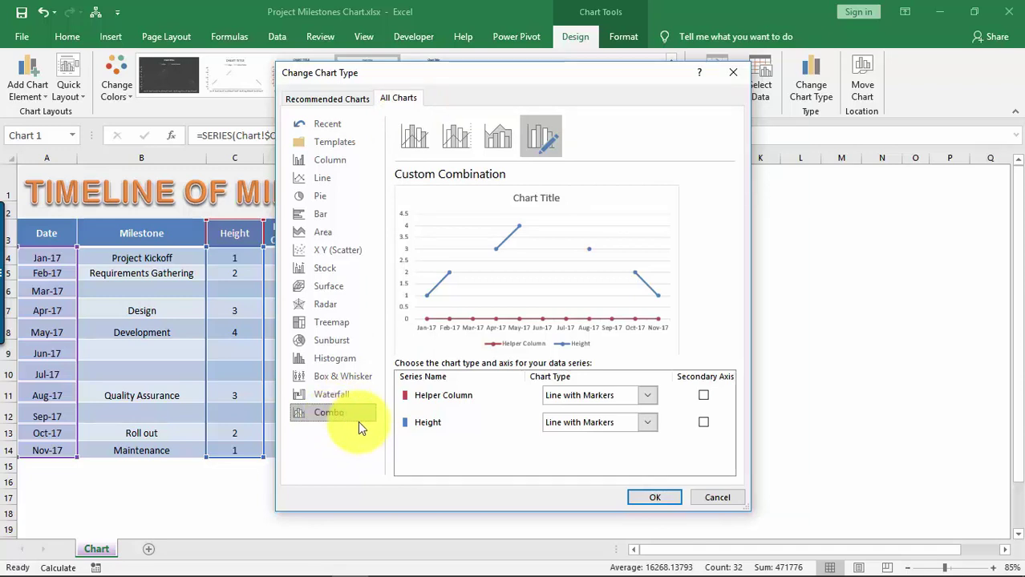
left_click(647, 422)
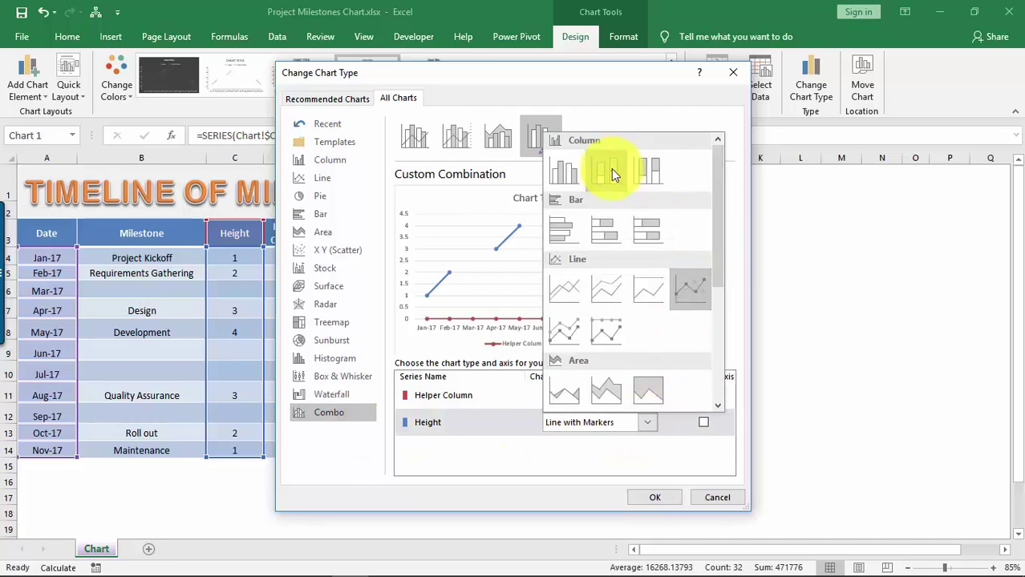
left_click(564, 169)
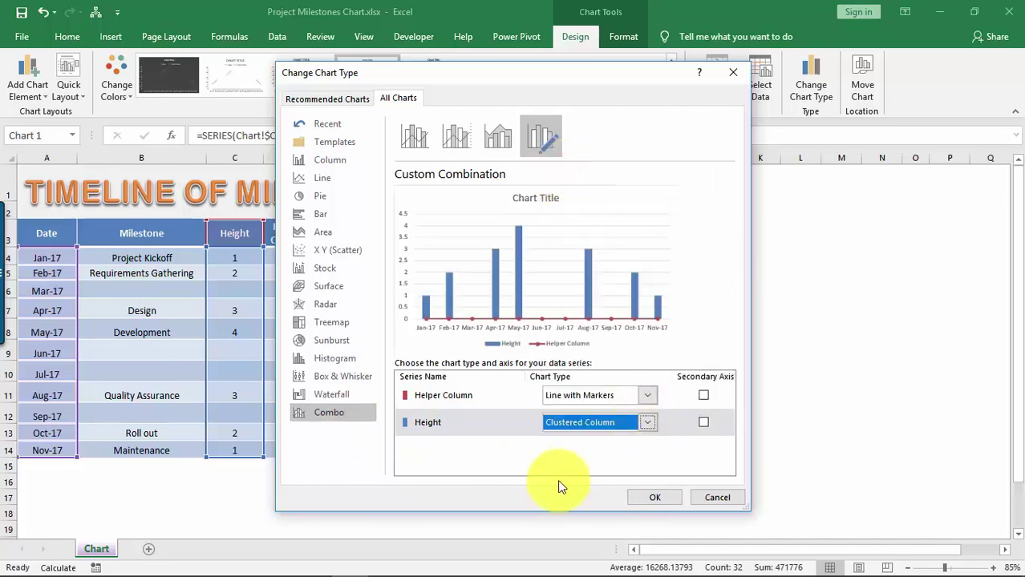
left_click(704, 423)
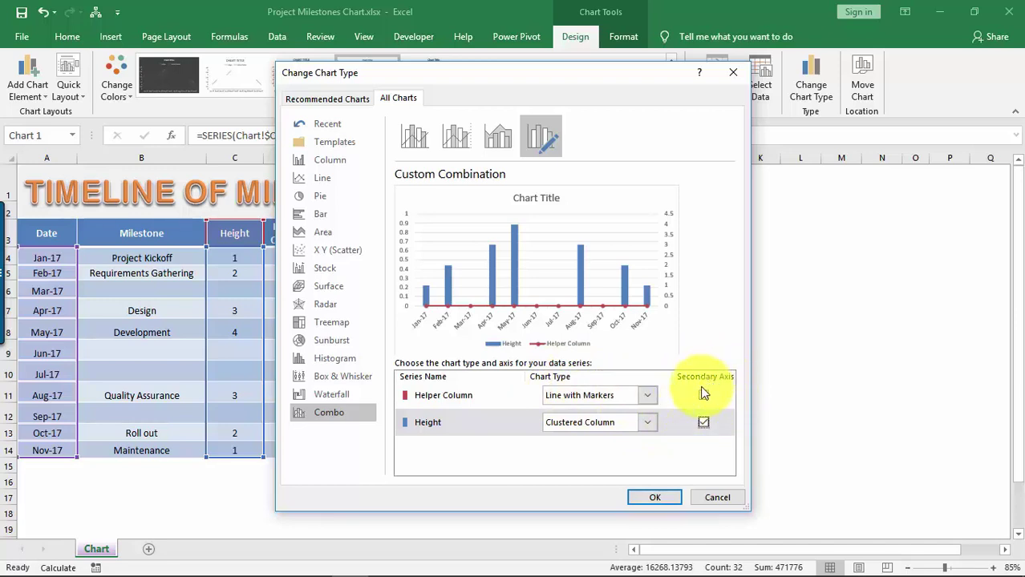
left_click(649, 496)
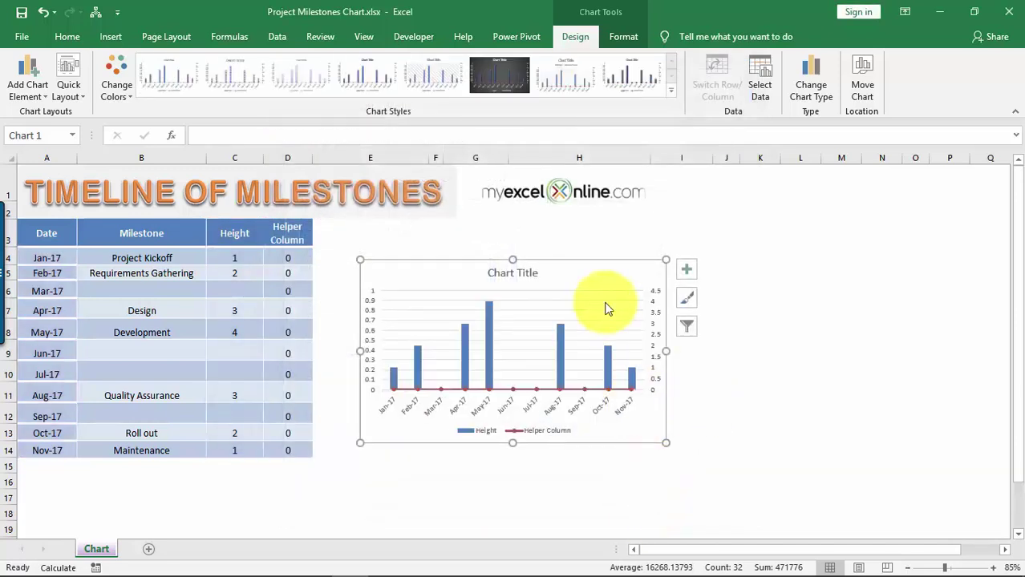
- Enlarge the chart, place it beside the table, and add data labels to the Height columns
left_click_drag(663, 443, 751, 492)
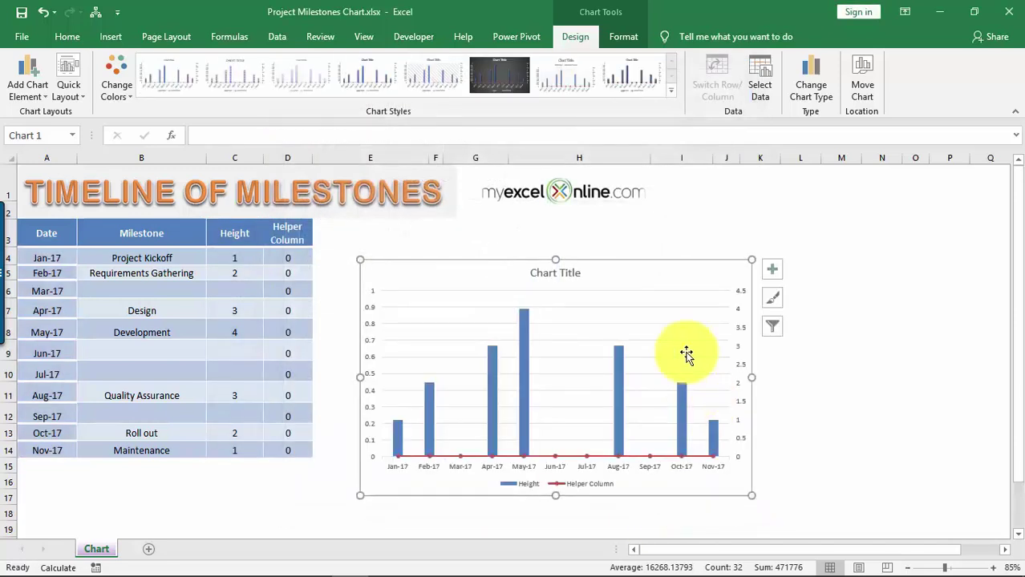
left_click_drag(666, 271, 638, 239)
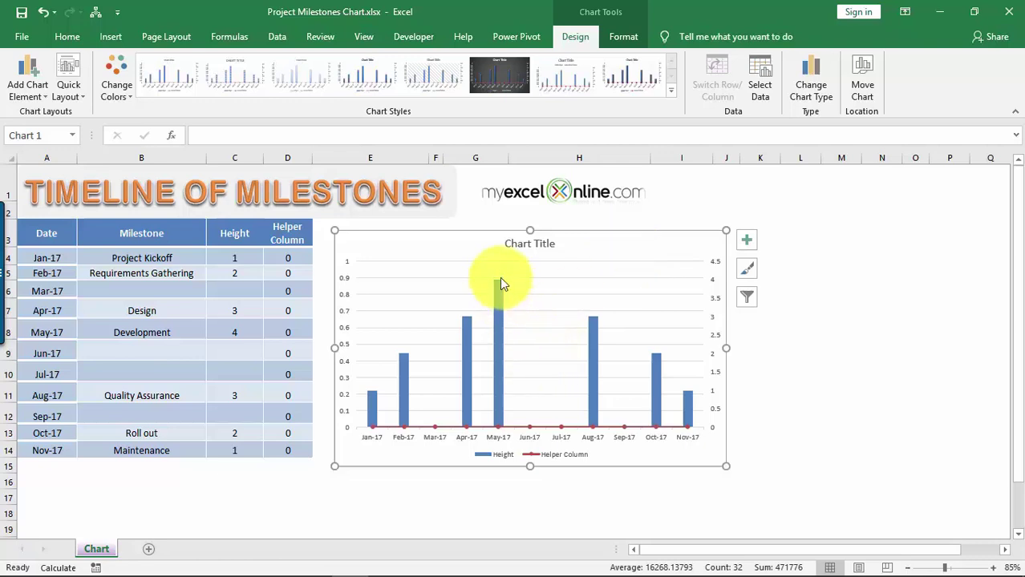
left_click(498, 363)
right_click(497, 362)
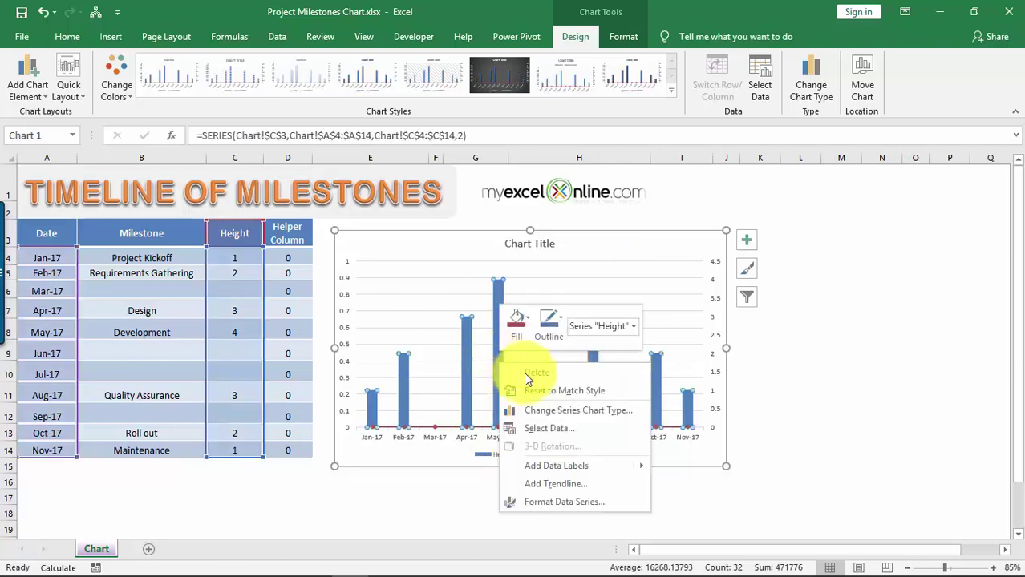
left_click(591, 472)
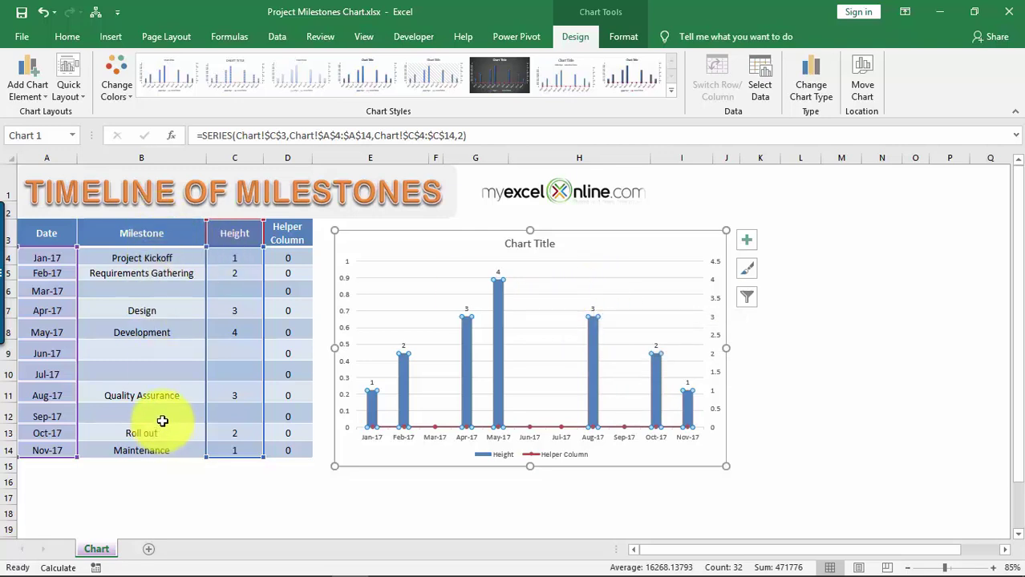
- Switch the Height data labels from Value to Value From Cells
left_click(593, 306)
right_click(595, 308)
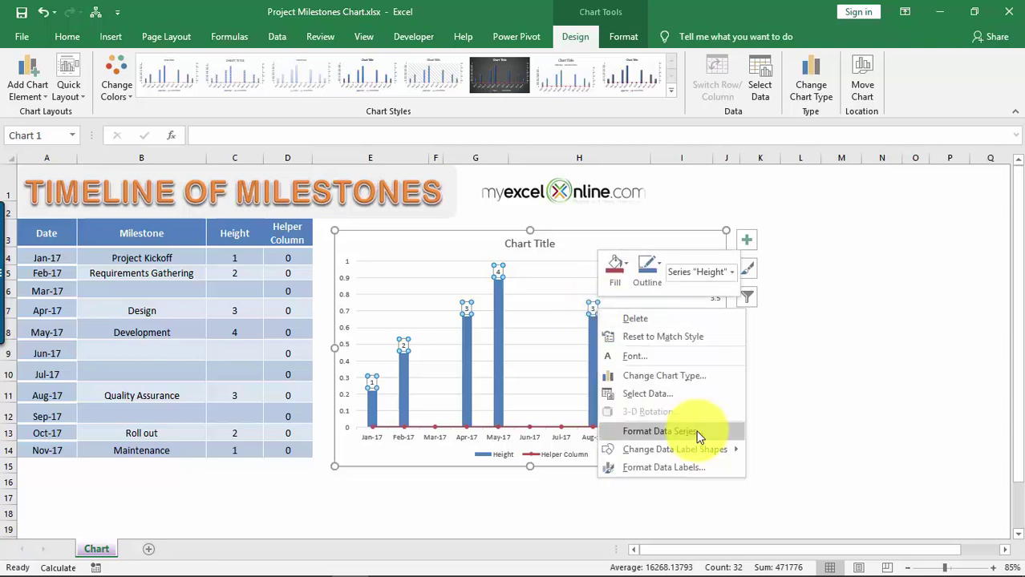
left_click(694, 468)
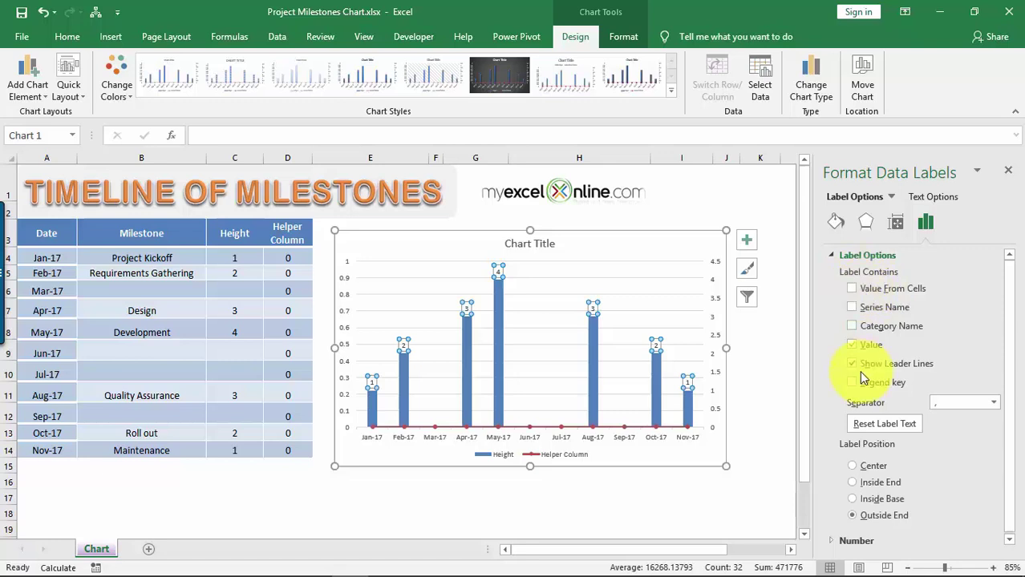
left_click(852, 345)
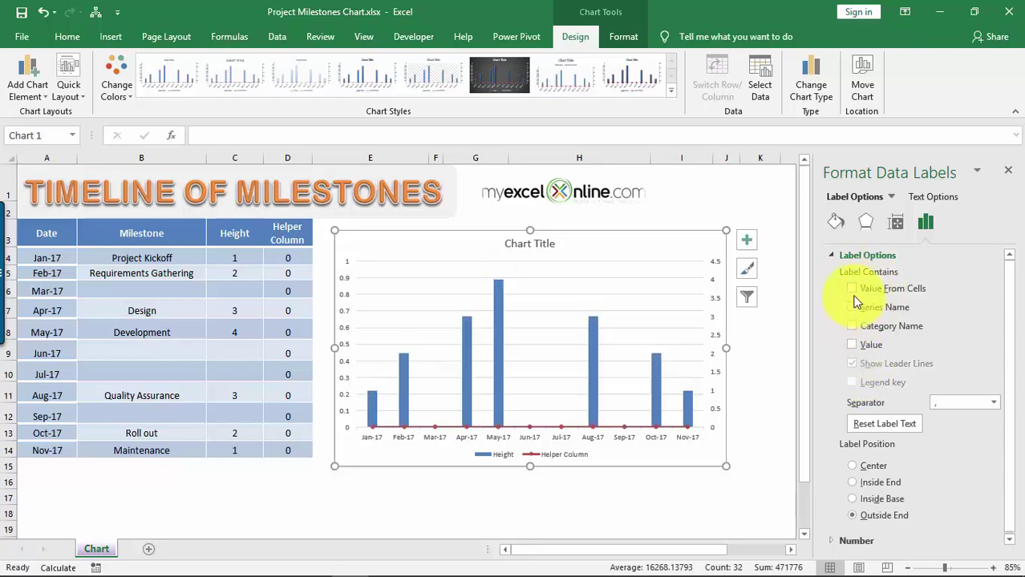
left_click(853, 289)
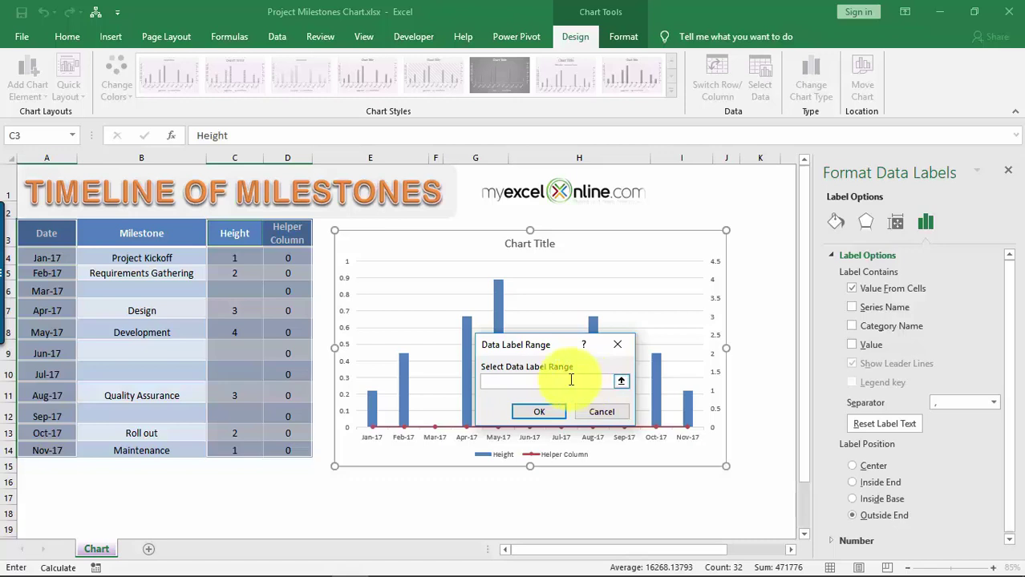
- Set the label cell range to B3:B14 and turn off Show Leader Lines
left_click(162, 232)
left_click_drag(162, 262, 164, 455)
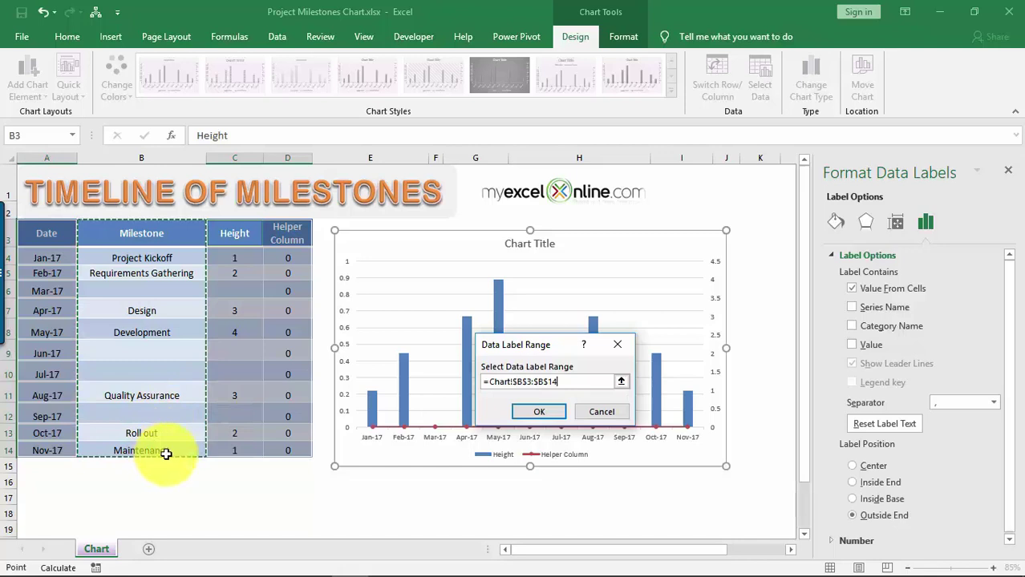
left_click(547, 411)
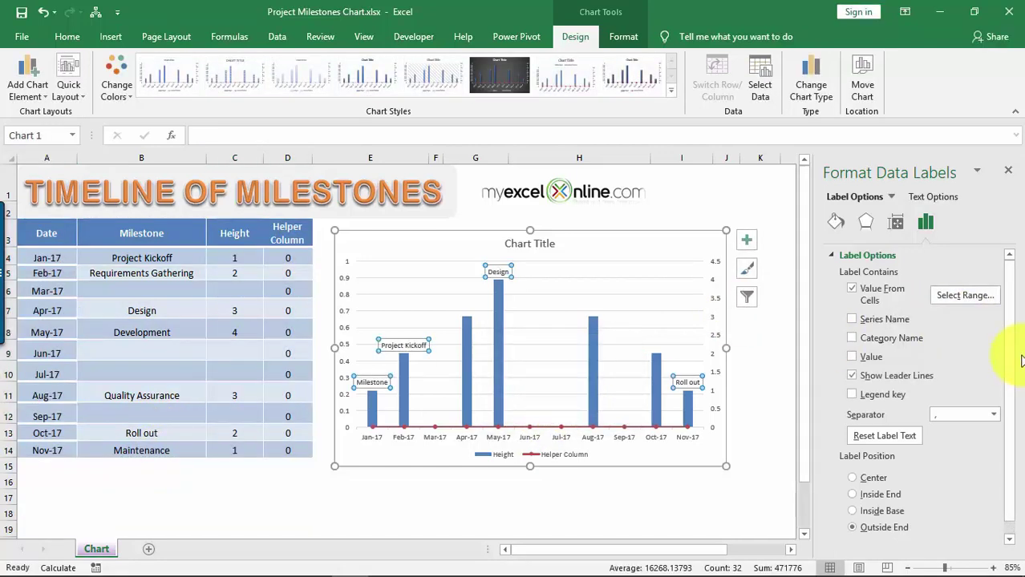
left_click_drag(1009, 440, 1009, 451)
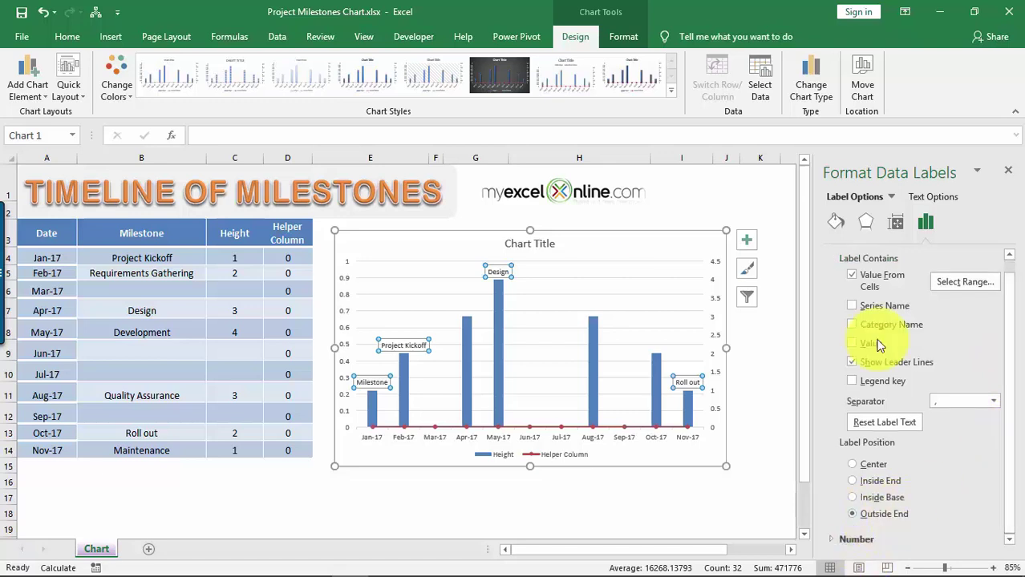
left_click(854, 366)
scroll(1006, 366, "up", 1)
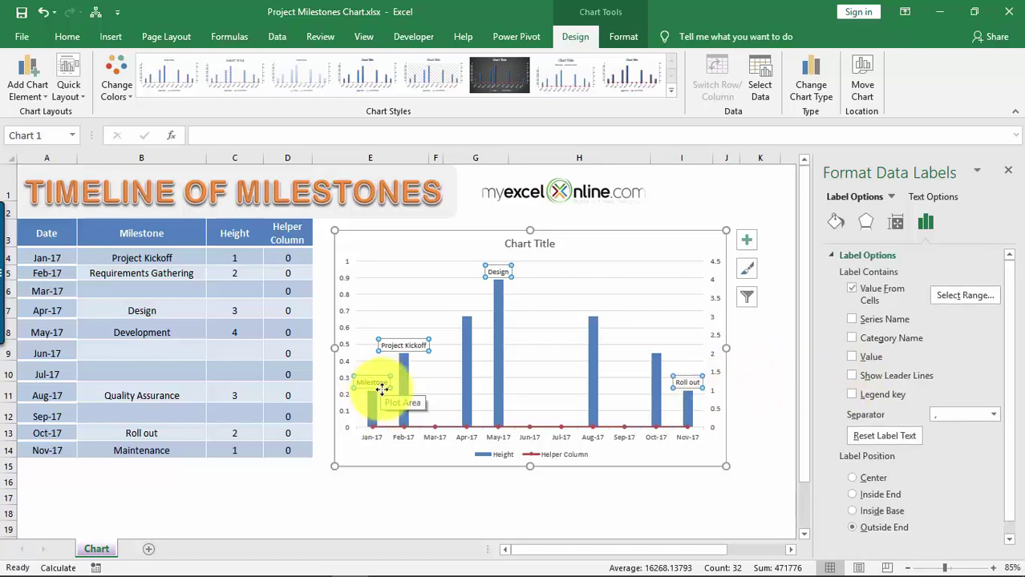
left_click(968, 297)
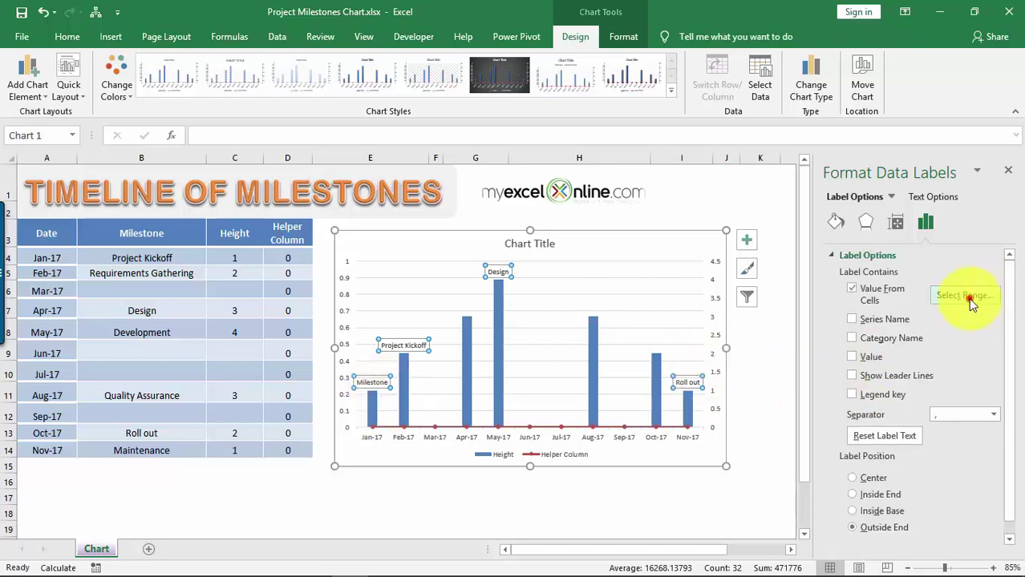
- Change the label range to B4:B14 and close the Format Data Labels pane
left_click(179, 258)
left_click_drag(179, 258, 169, 451)
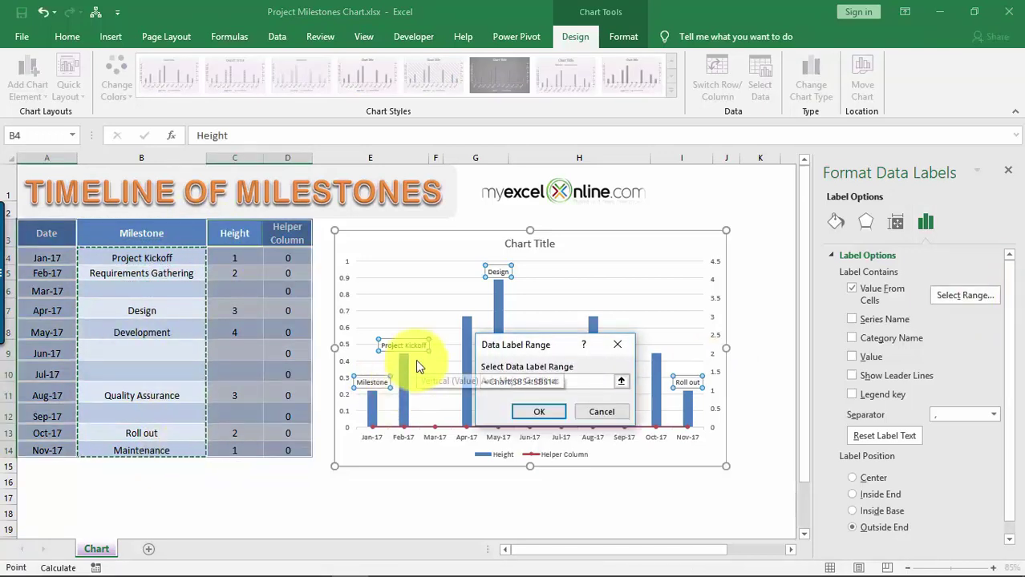
left_click(552, 411)
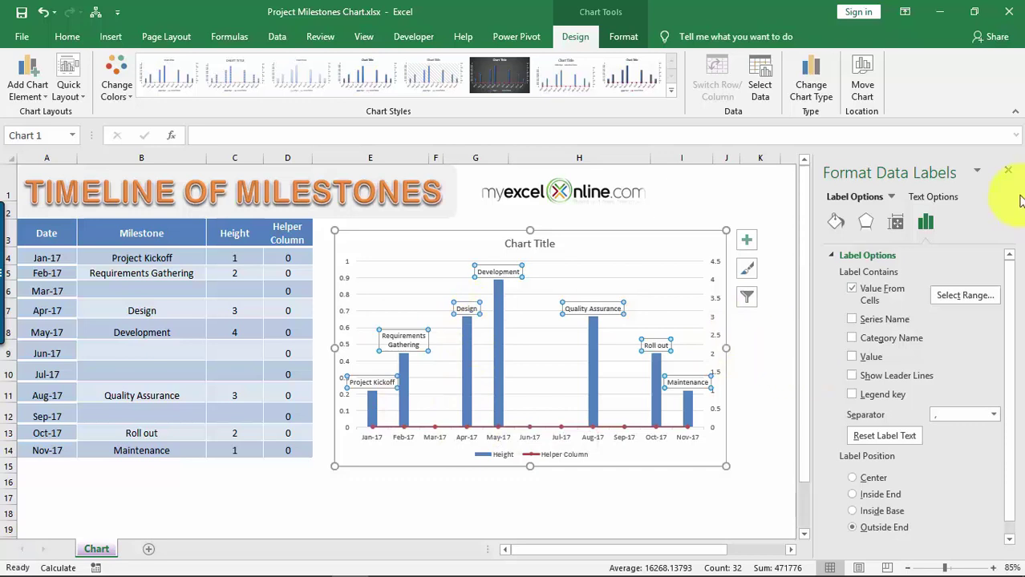
left_click(1007, 173)
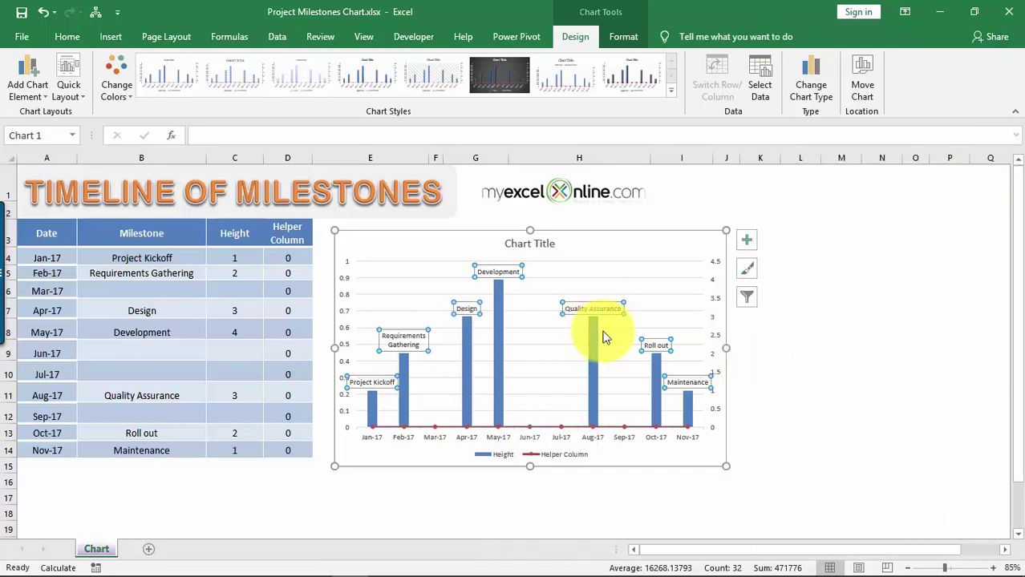
- Add error bars based on the Height series through More Error Bar Options
left_click(623, 247)
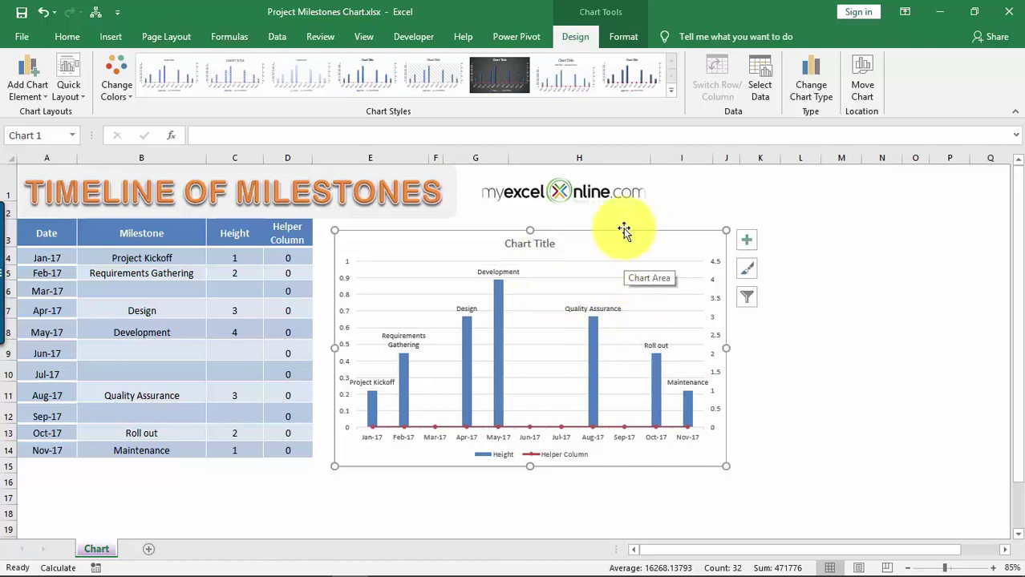
left_click(20, 90)
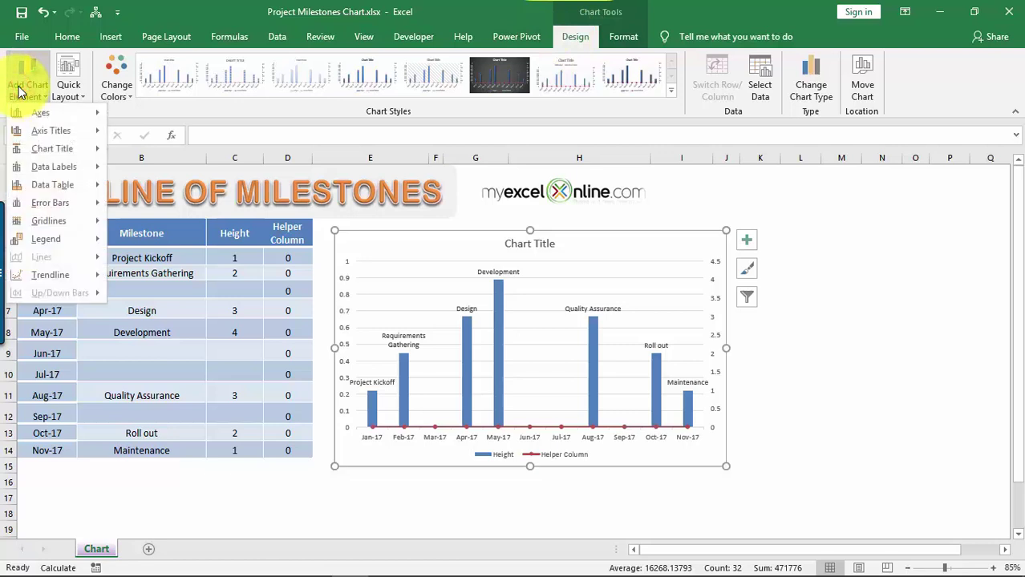
left_click(67, 207)
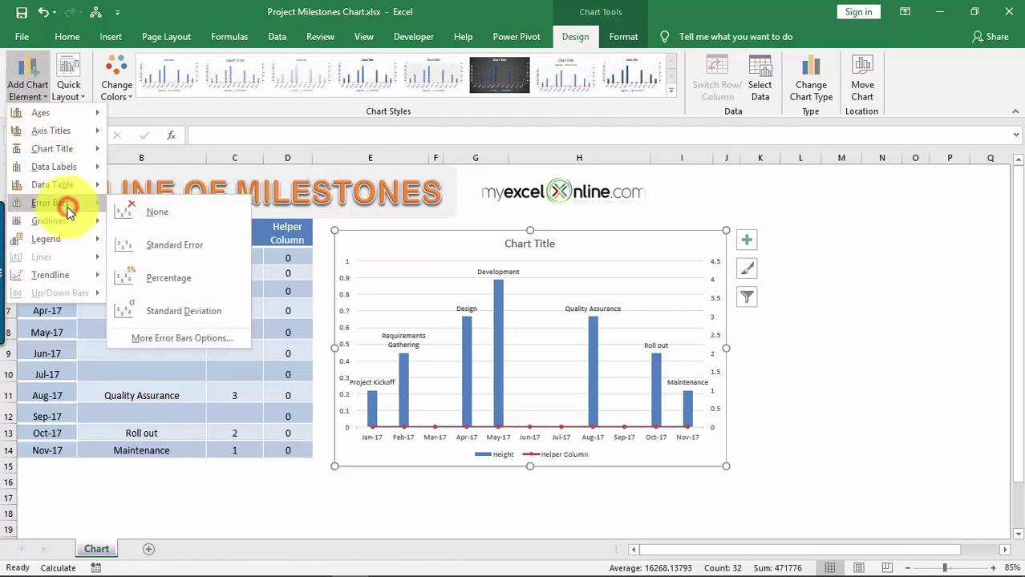
left_click(204, 340)
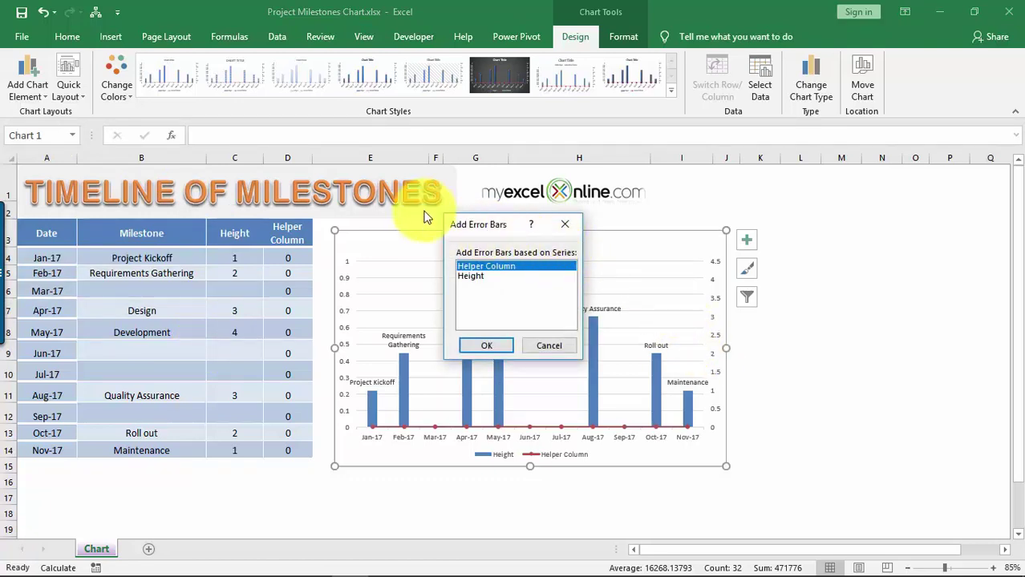
left_click(483, 277)
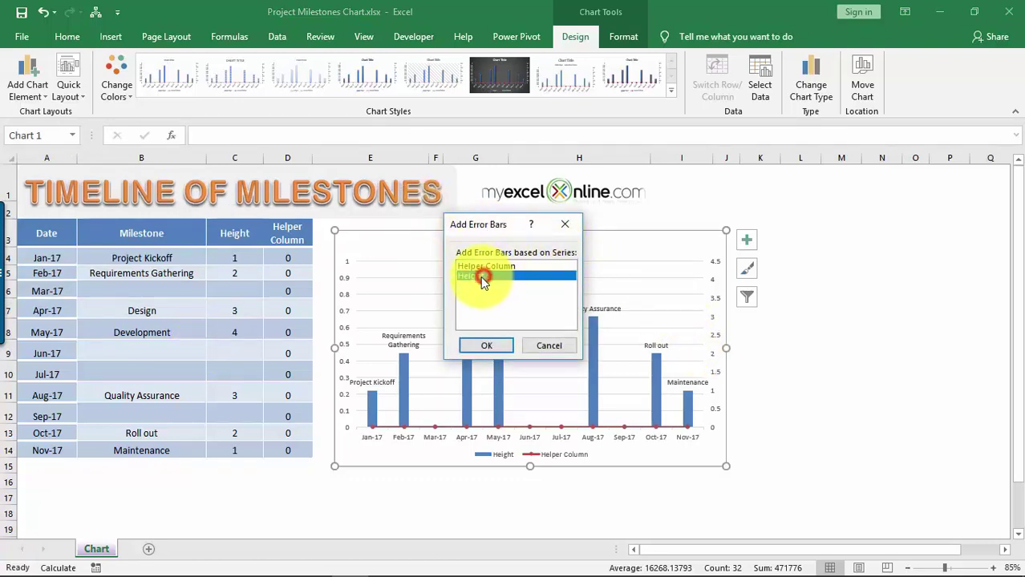
left_click(490, 346)
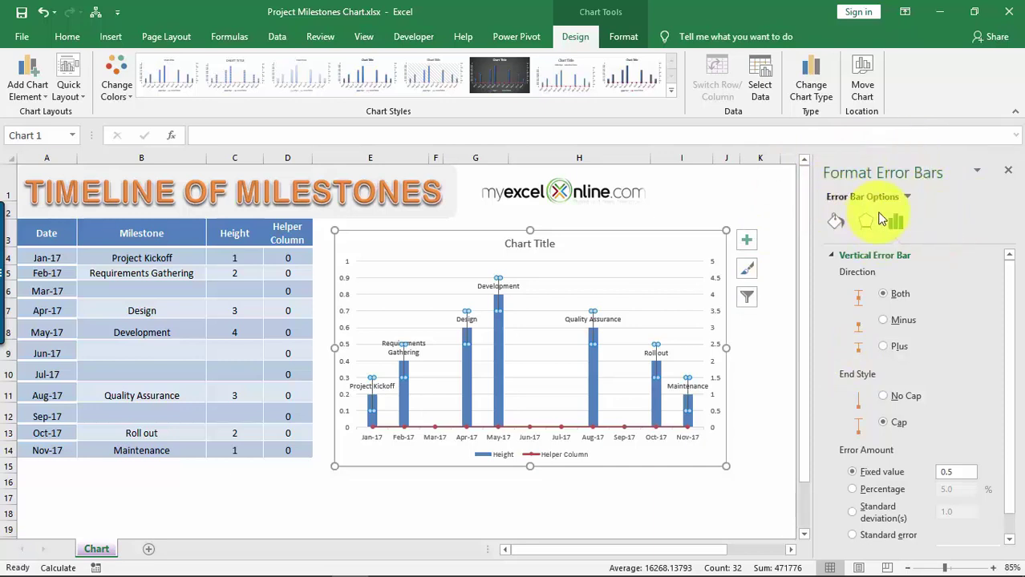
- Set the Height error bars to Minus direction, Cap end style and 100% Percentage
left_click(902, 321)
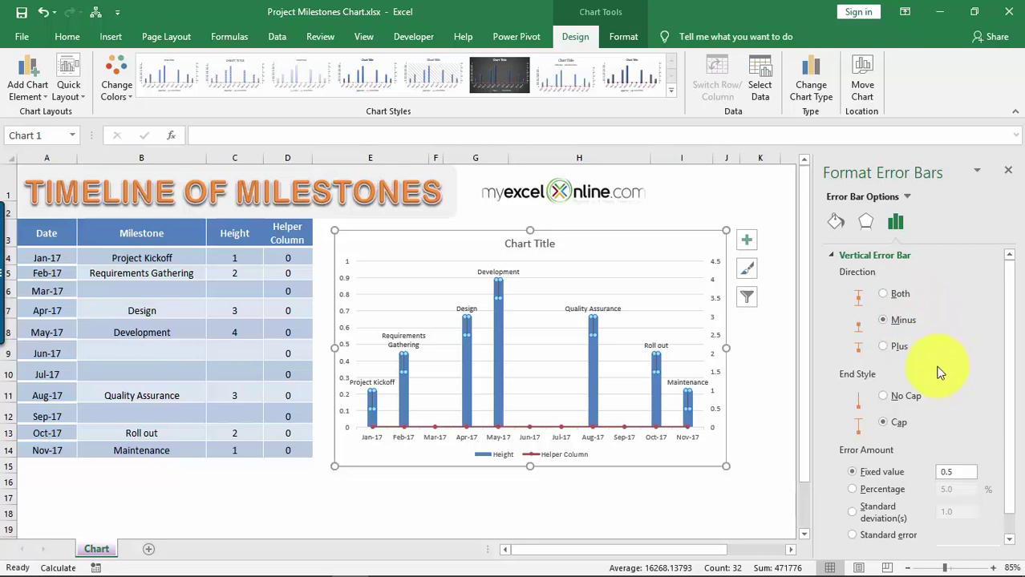
left_click(900, 429)
left_click(883, 492)
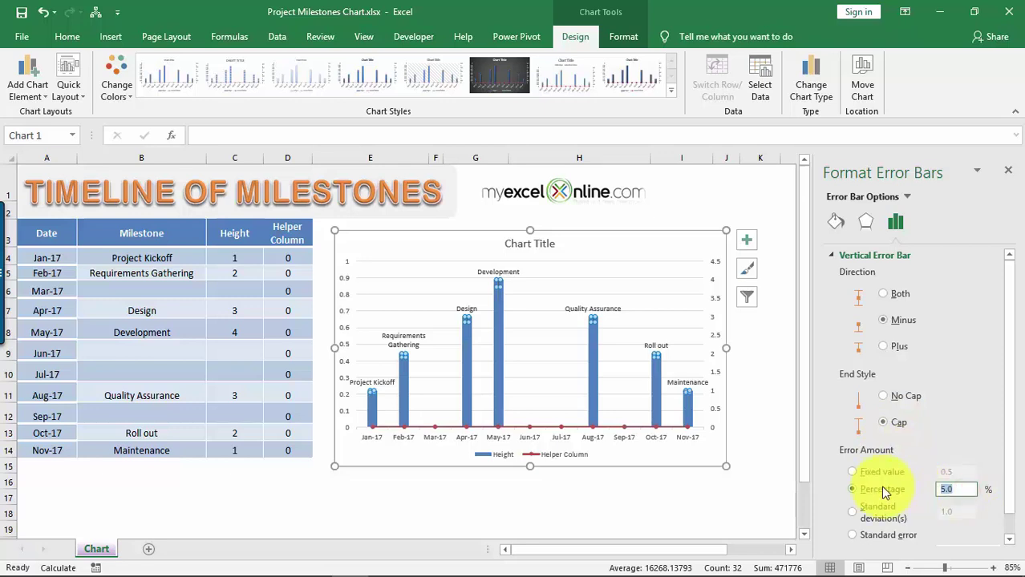
type("100")
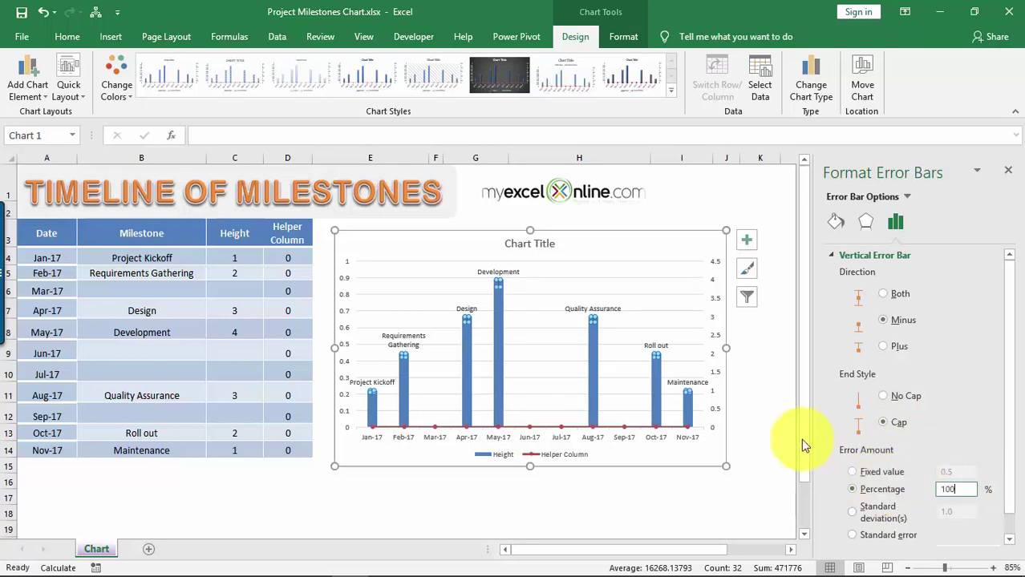
left_click(768, 430)
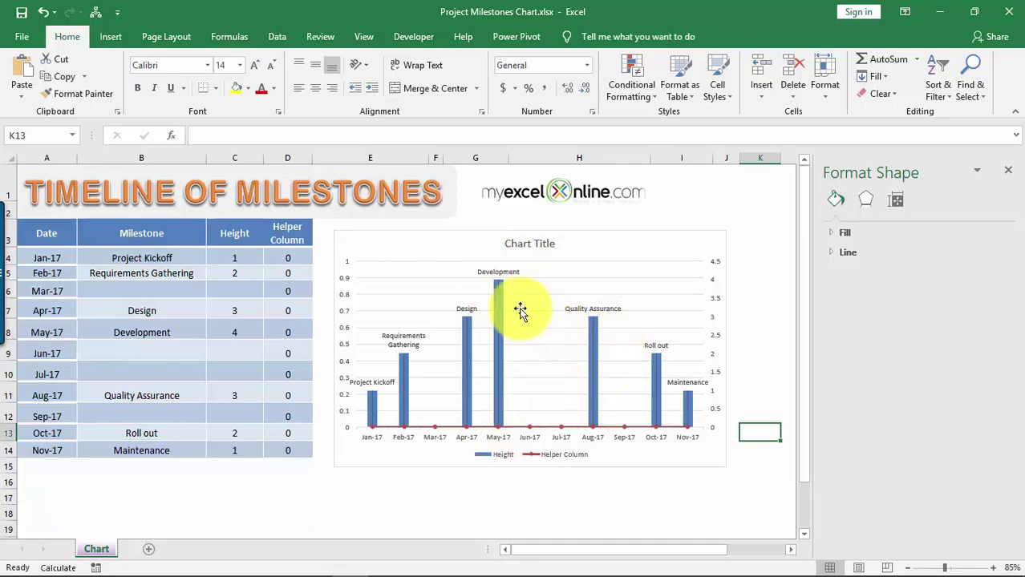
- Open Format Data Series for the Height columns, showing the secondary axis and 219% gap width
right_click(590, 355)
right_click(594, 345)
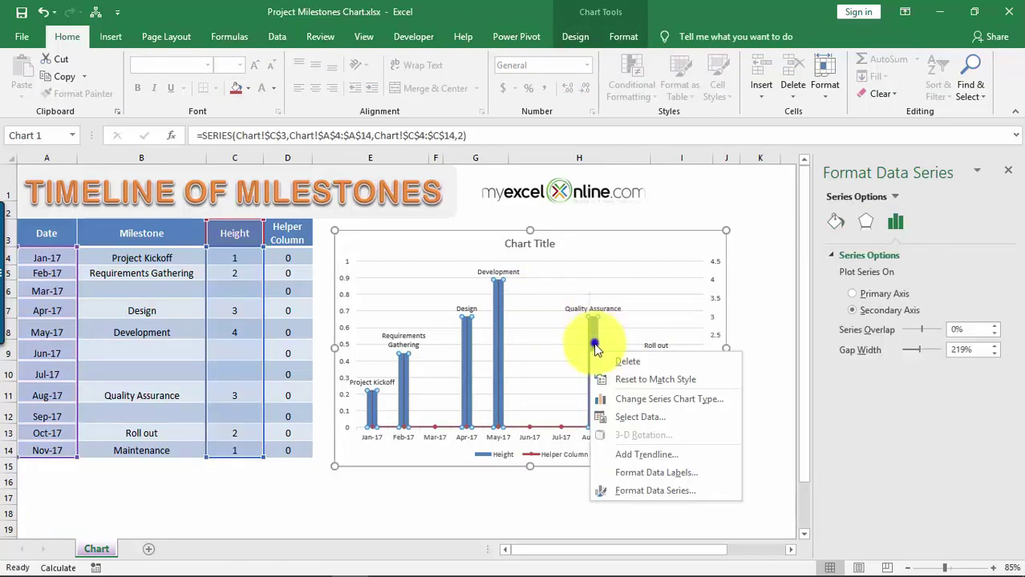
left_click(759, 375)
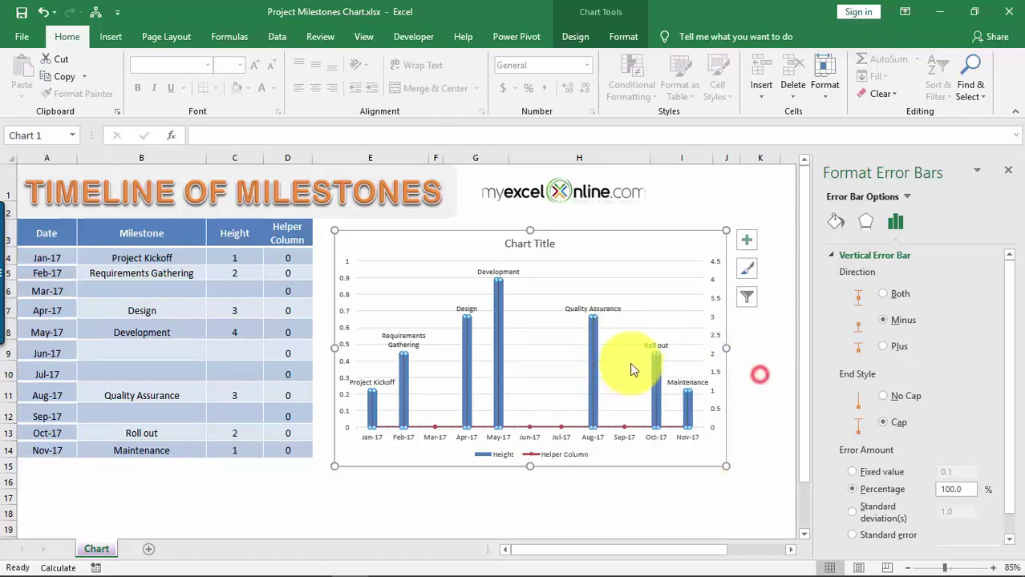
right_click(596, 332)
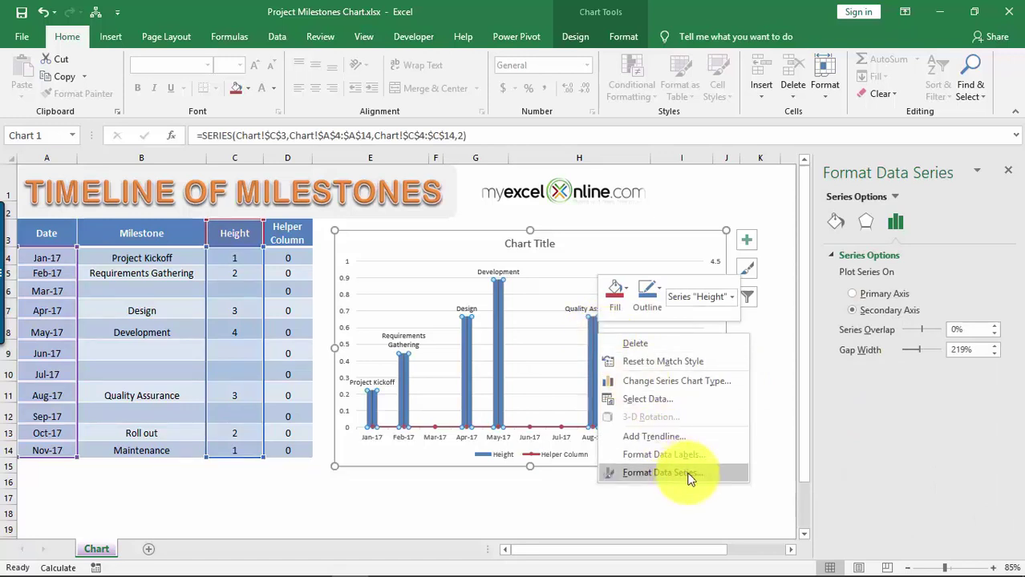
left_click(659, 472)
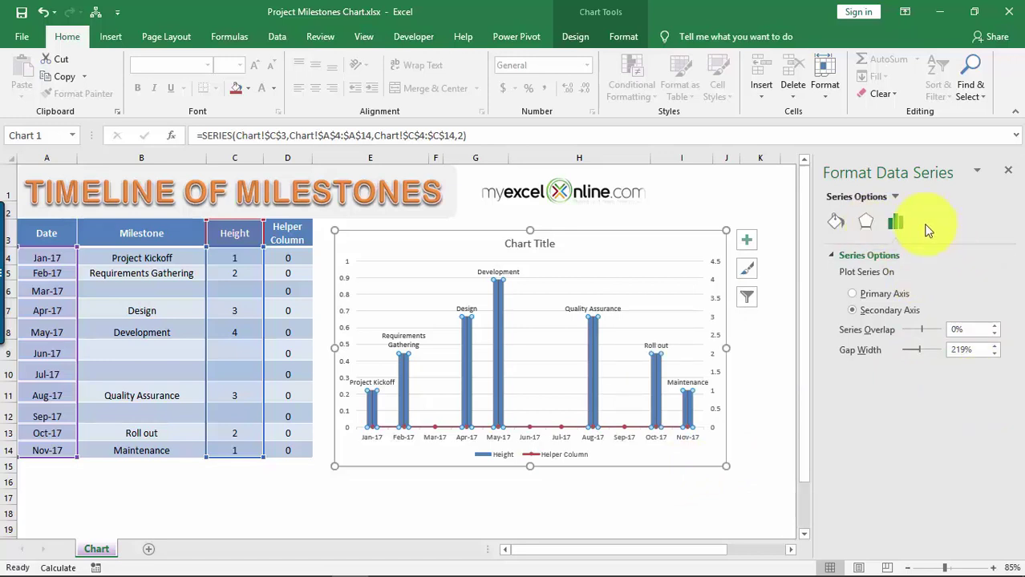
- Set the Height columns to No fill and No line border, leaving only the thin error-bar lines
left_click(836, 224)
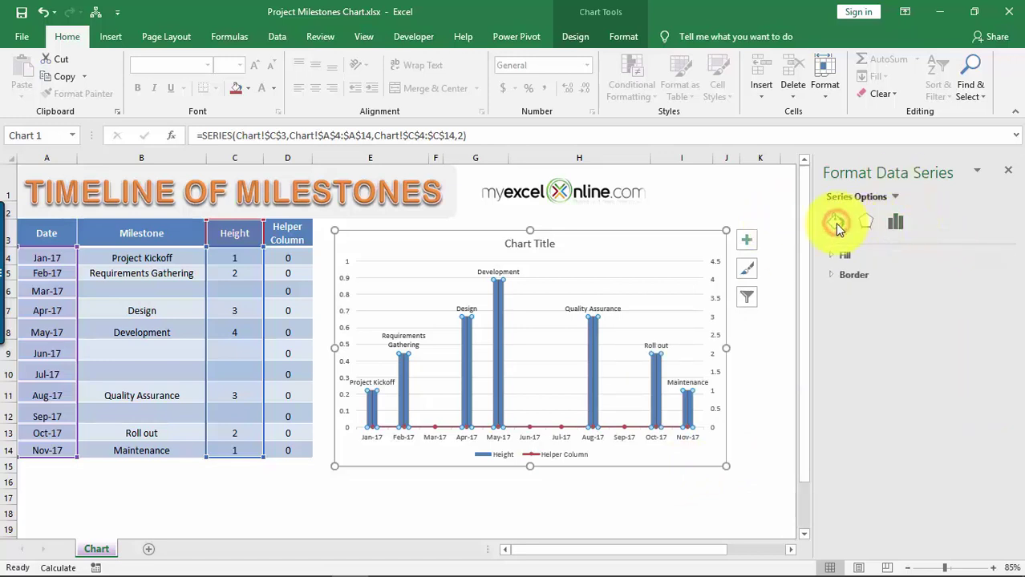
left_click(835, 257)
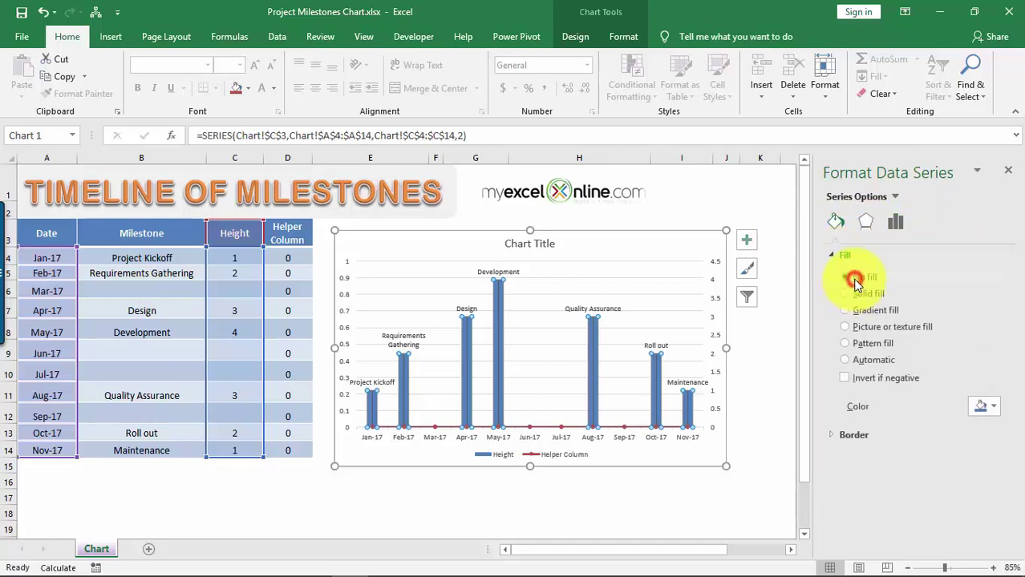
left_click(855, 279)
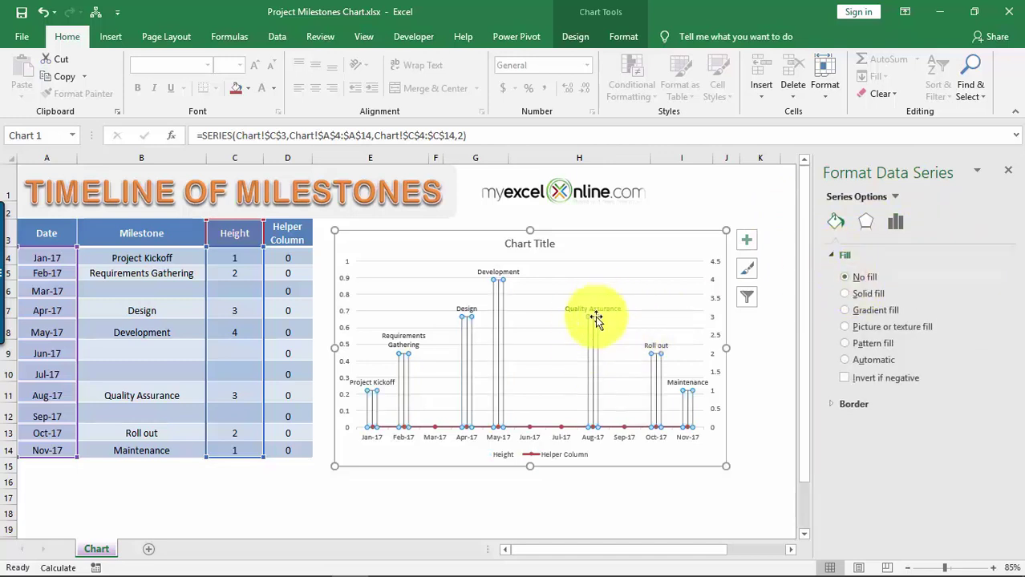
left_click(856, 408)
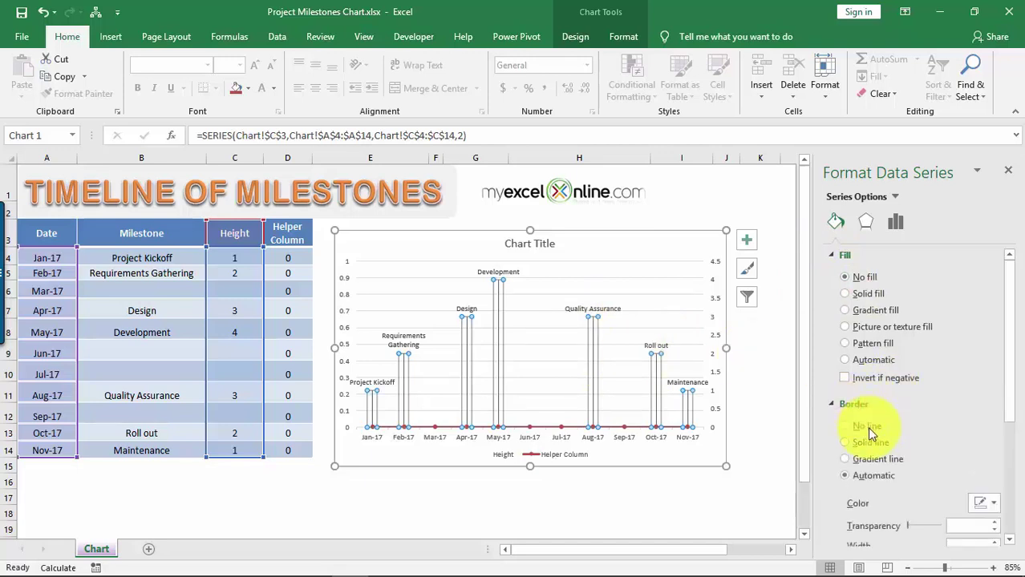
left_click(869, 426)
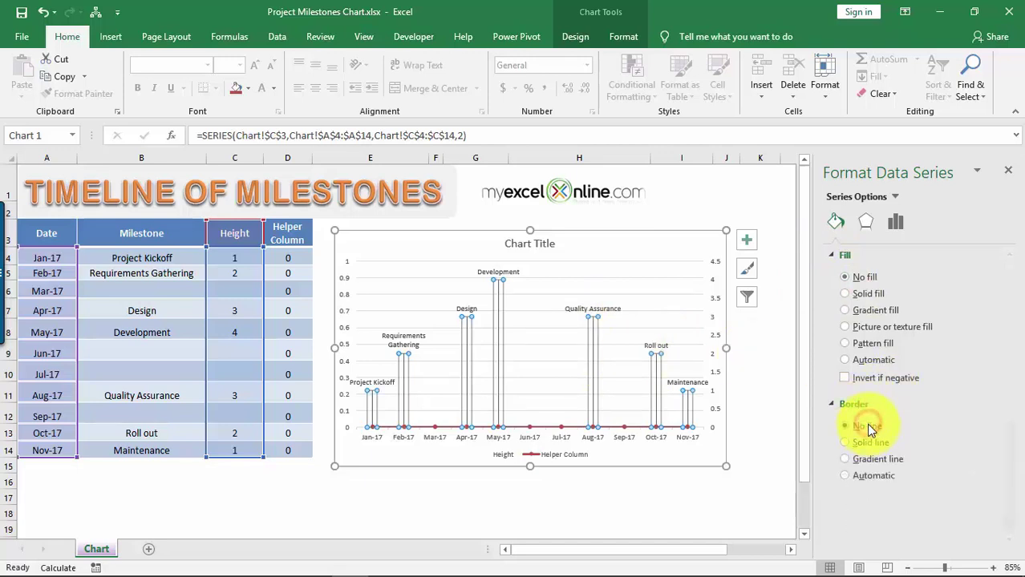
left_click(763, 379)
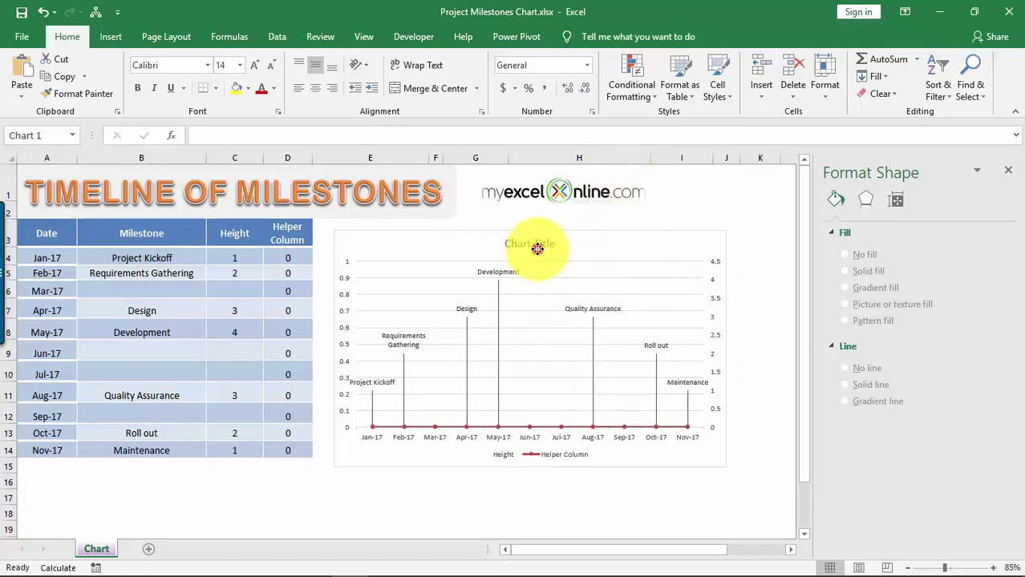
- Delete the chart title and both the secondary and primary vertical axes
left_click(537, 248)
left_click(720, 271)
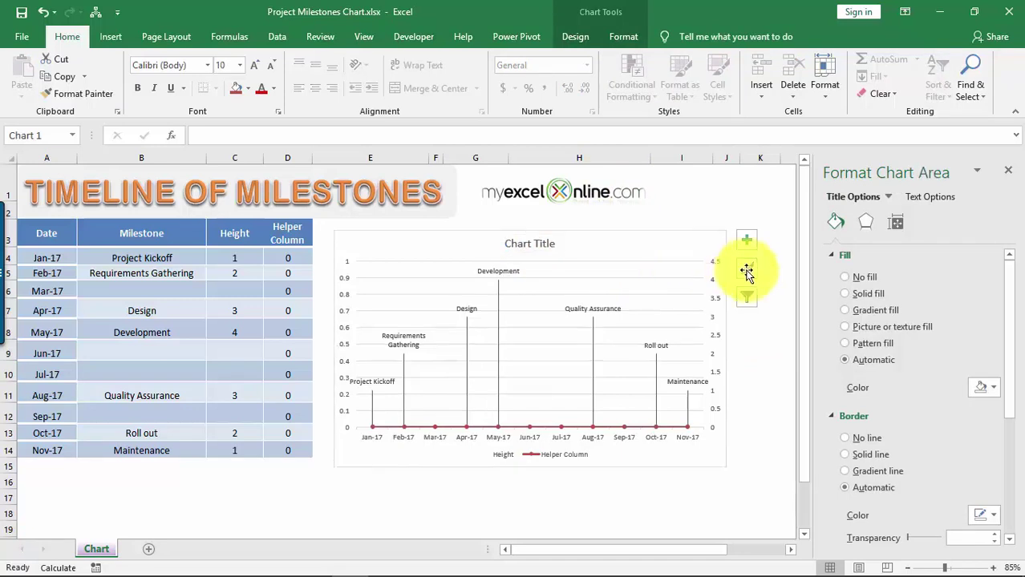
key("Delete")
left_click(716, 255)
key("Delete")
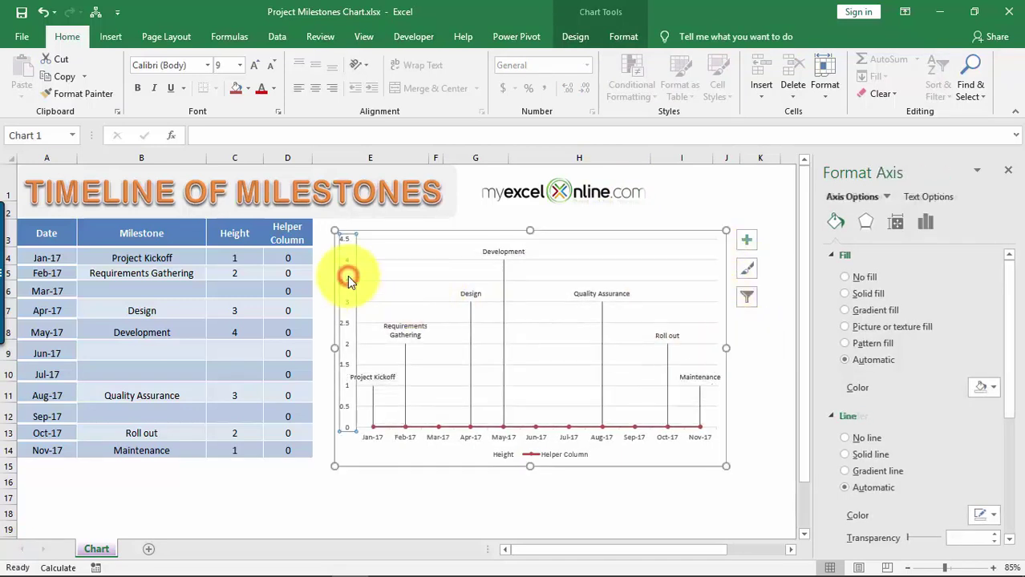
key("Delete")
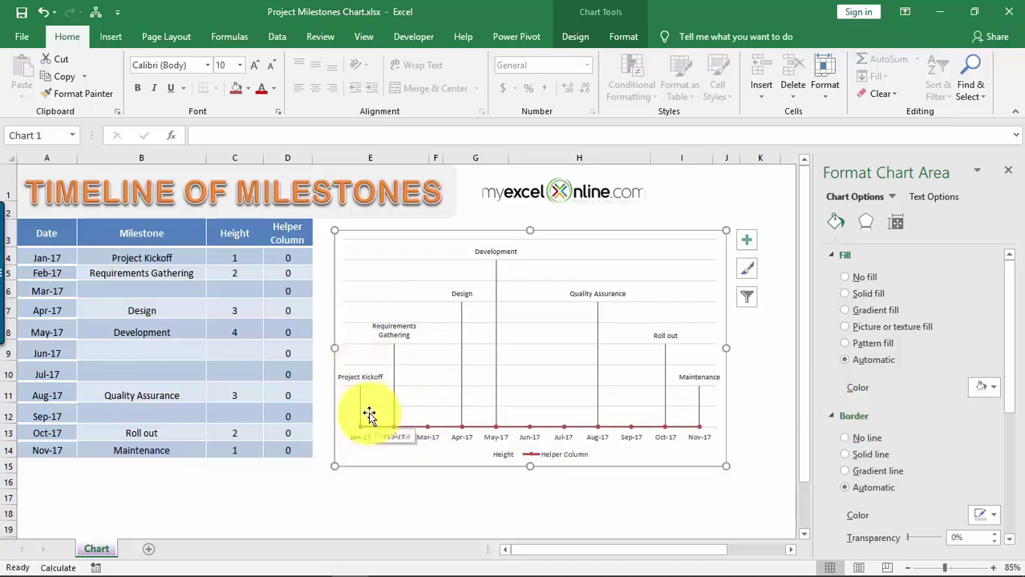
- Remove the major horizontal gridlines from the plot area
left_click(585, 240)
left_click(574, 259)
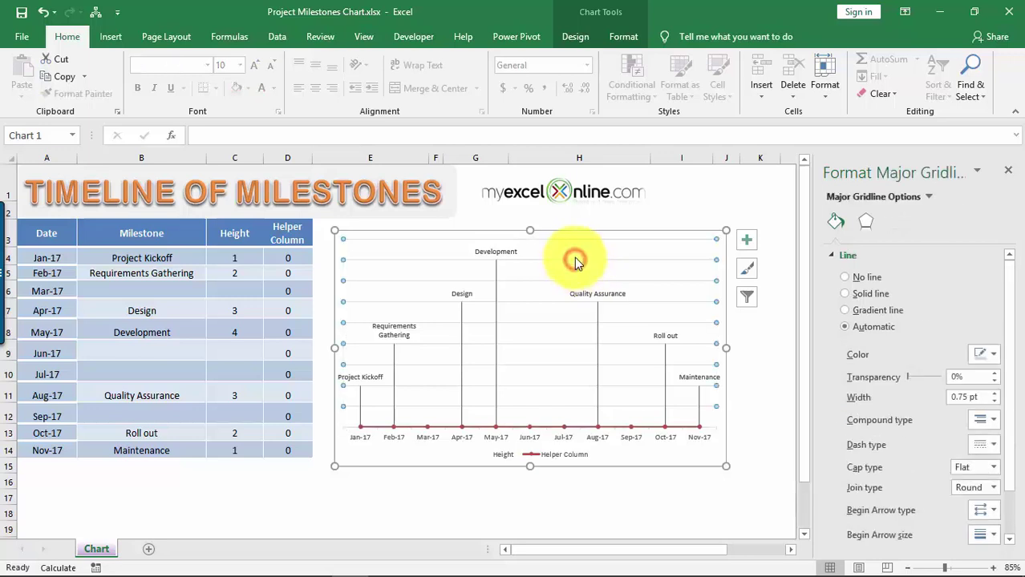
left_click(574, 259)
key("Escape")
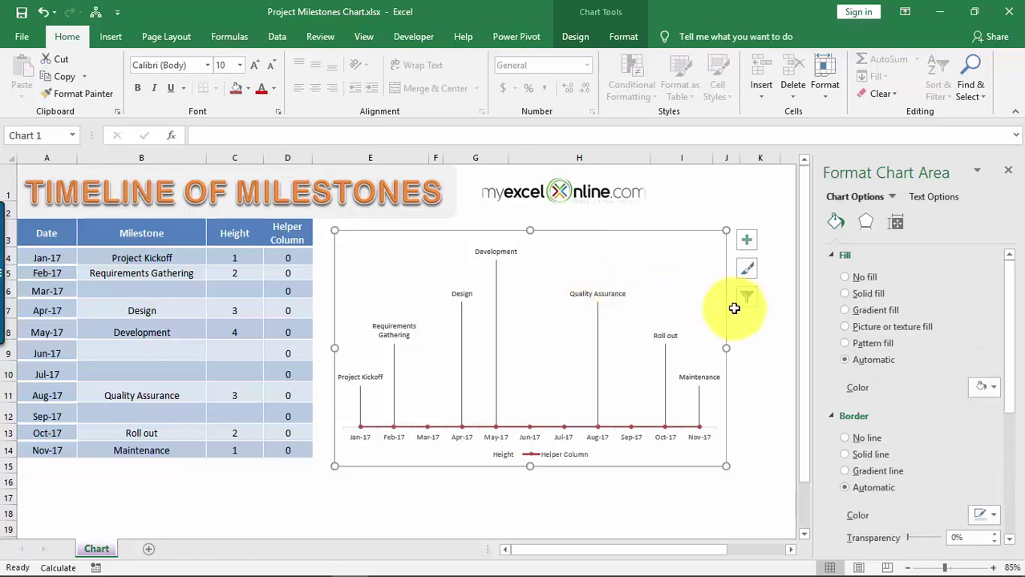